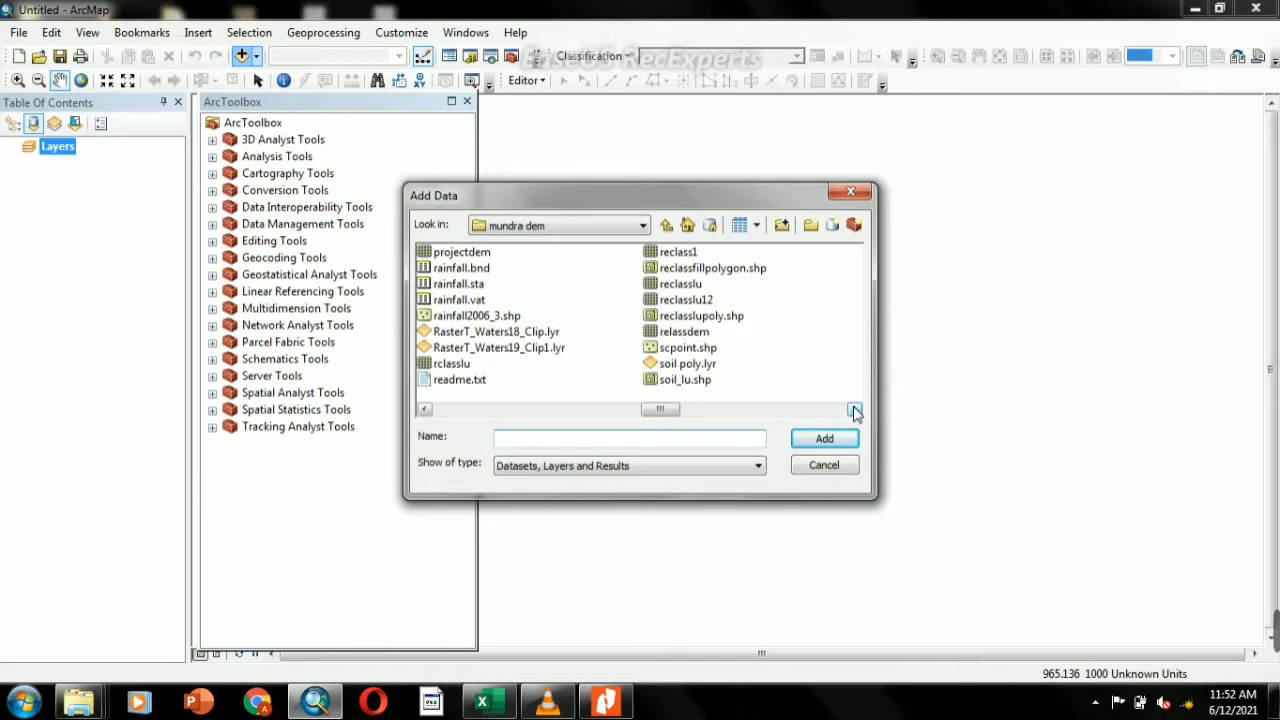
- Add wsboundarynagmati.shp to the map and pan the green boundary polygon into view
click(855, 411)
click(855, 411)
click(855, 411)
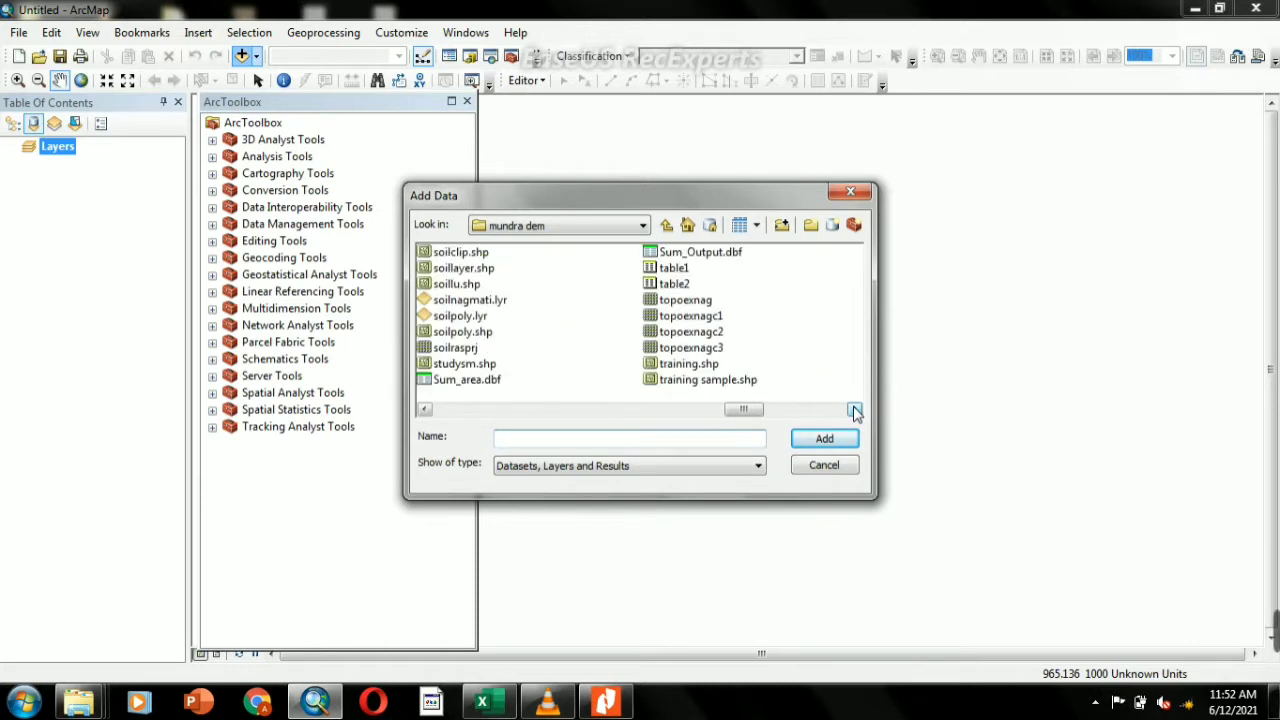
click(855, 411)
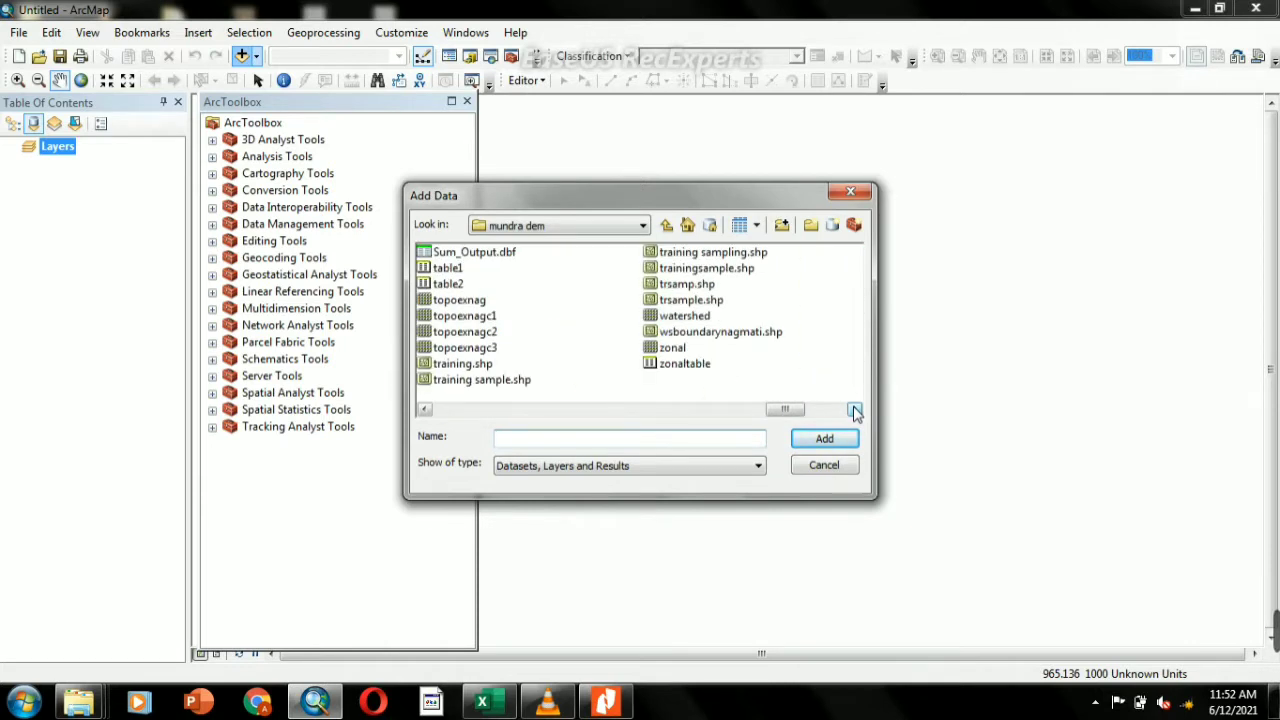
click(762, 337)
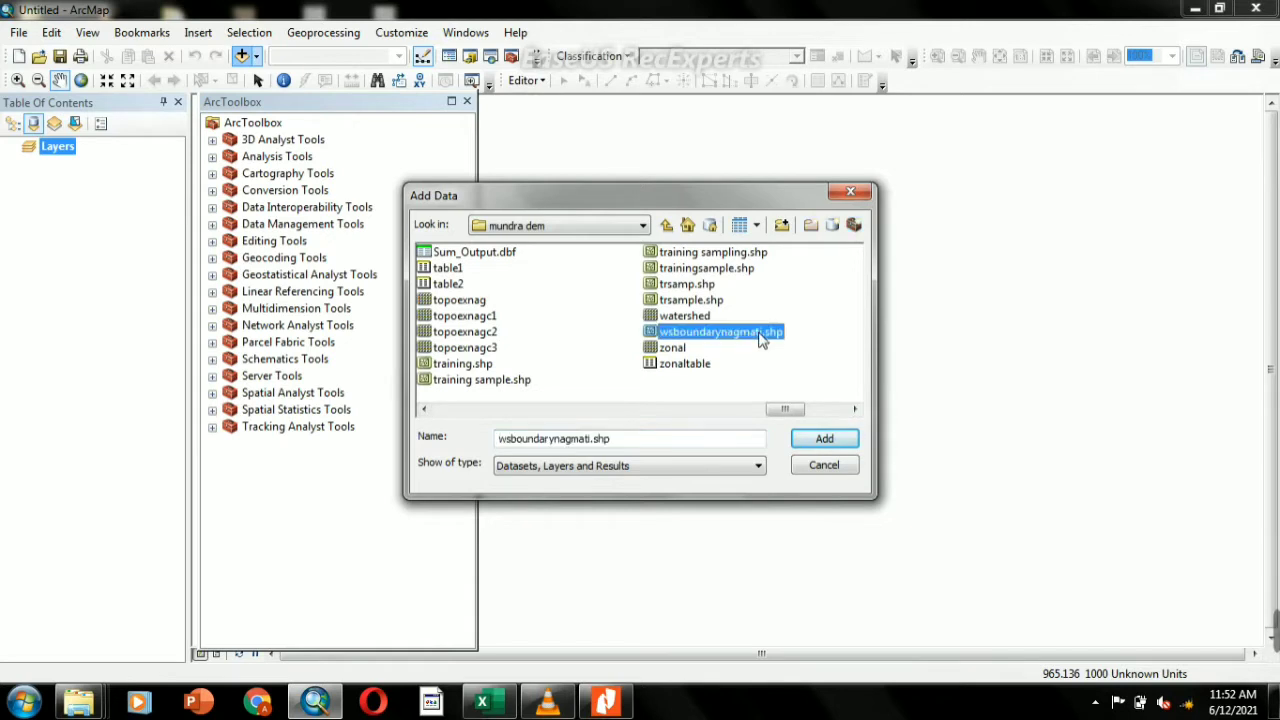
click(820, 443)
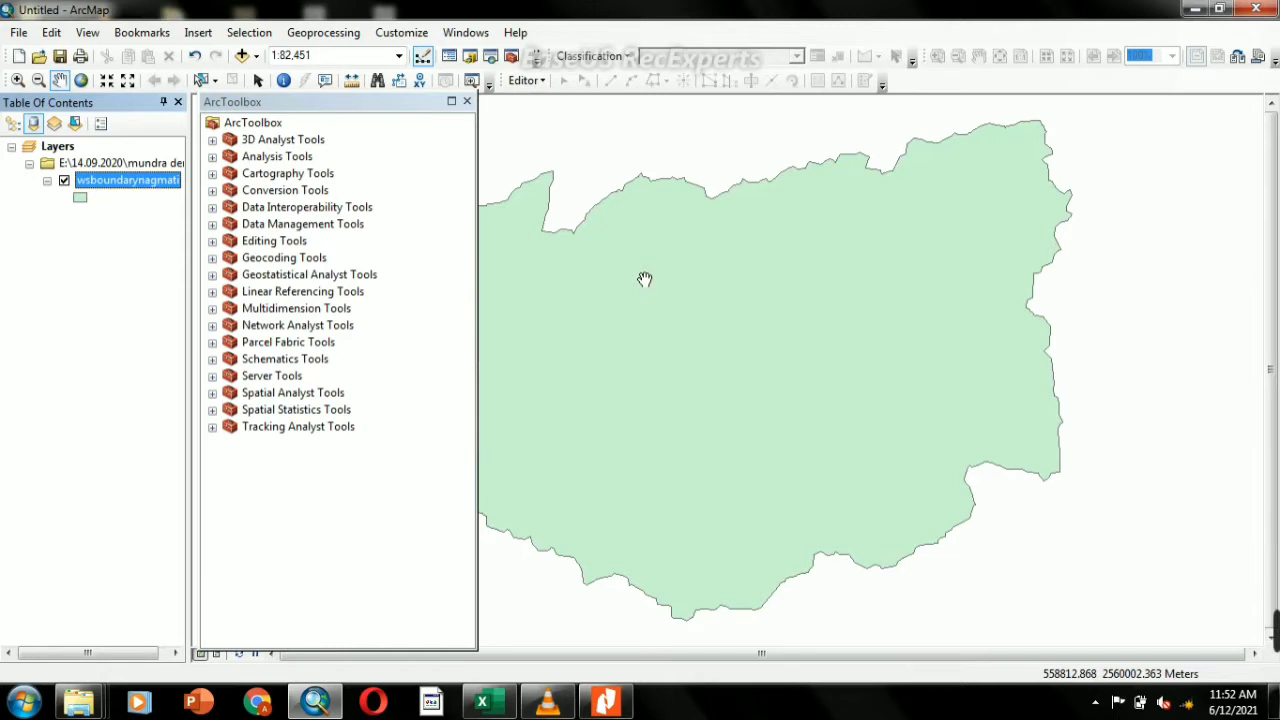
drag(645, 278, 758, 271)
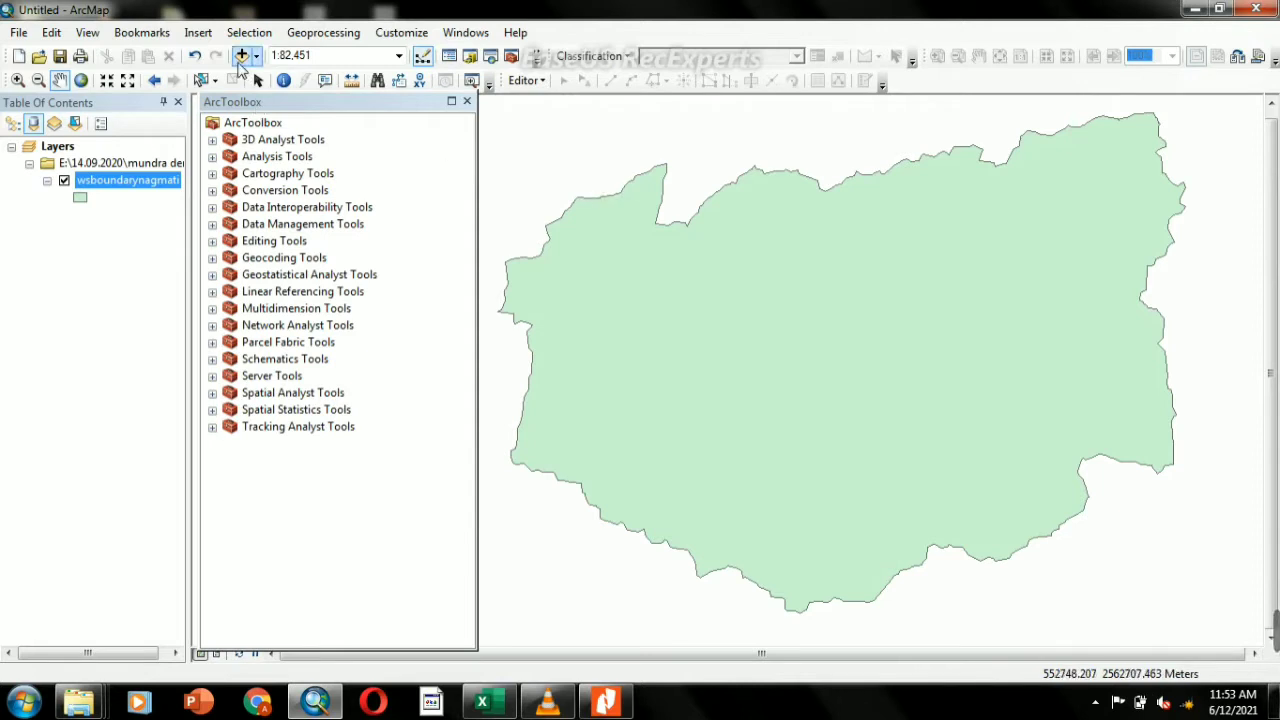
- Add the clipdem elevation raster (values 58–259) as a second map layer
click(241, 57)
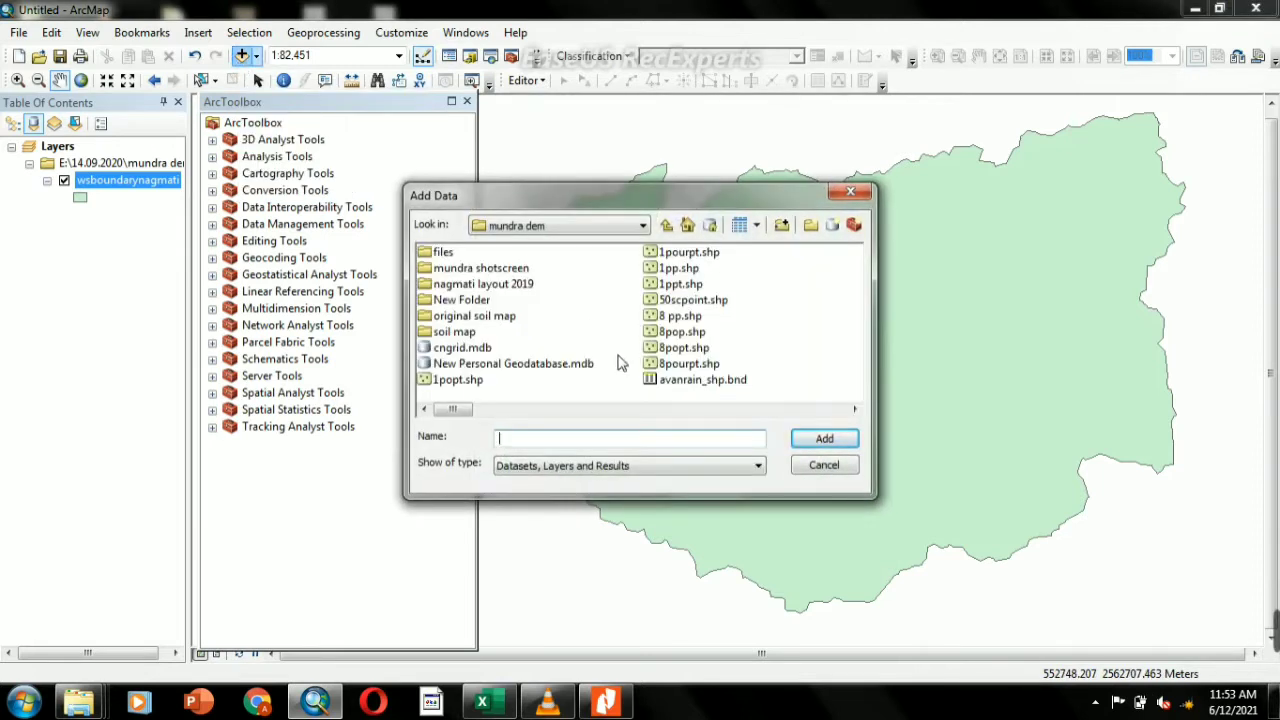
click(770, 410)
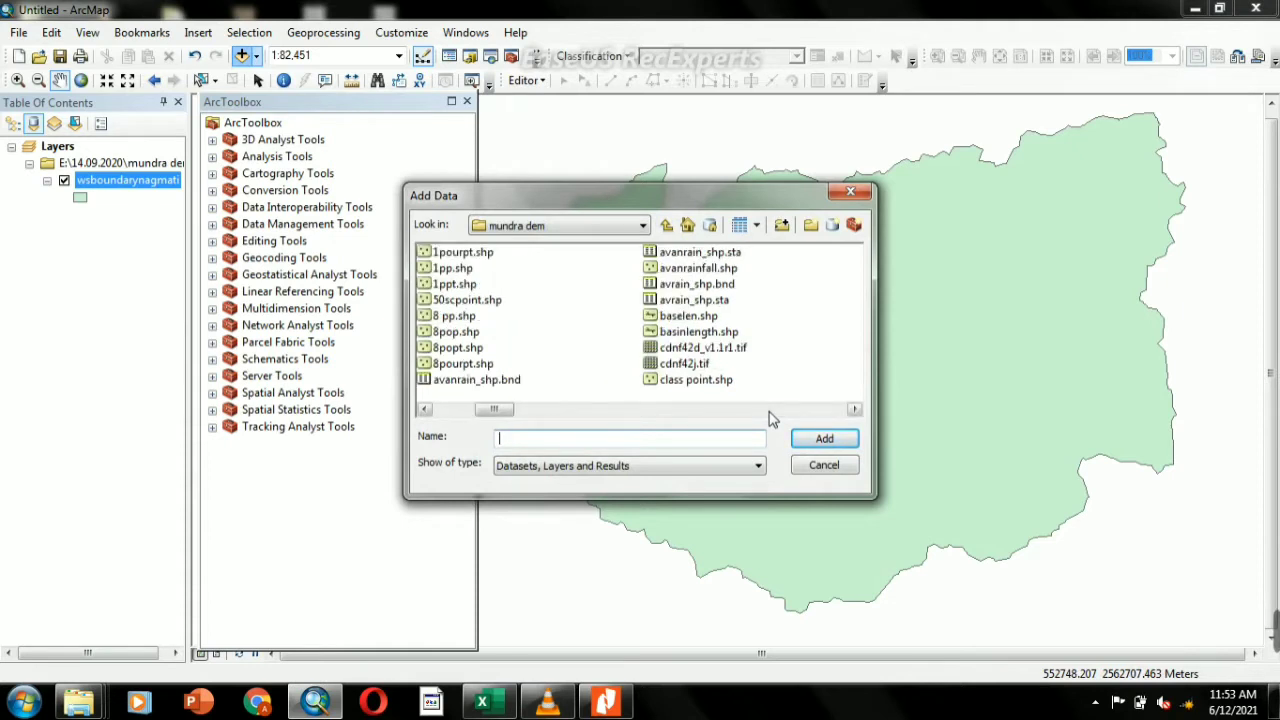
click(770, 410)
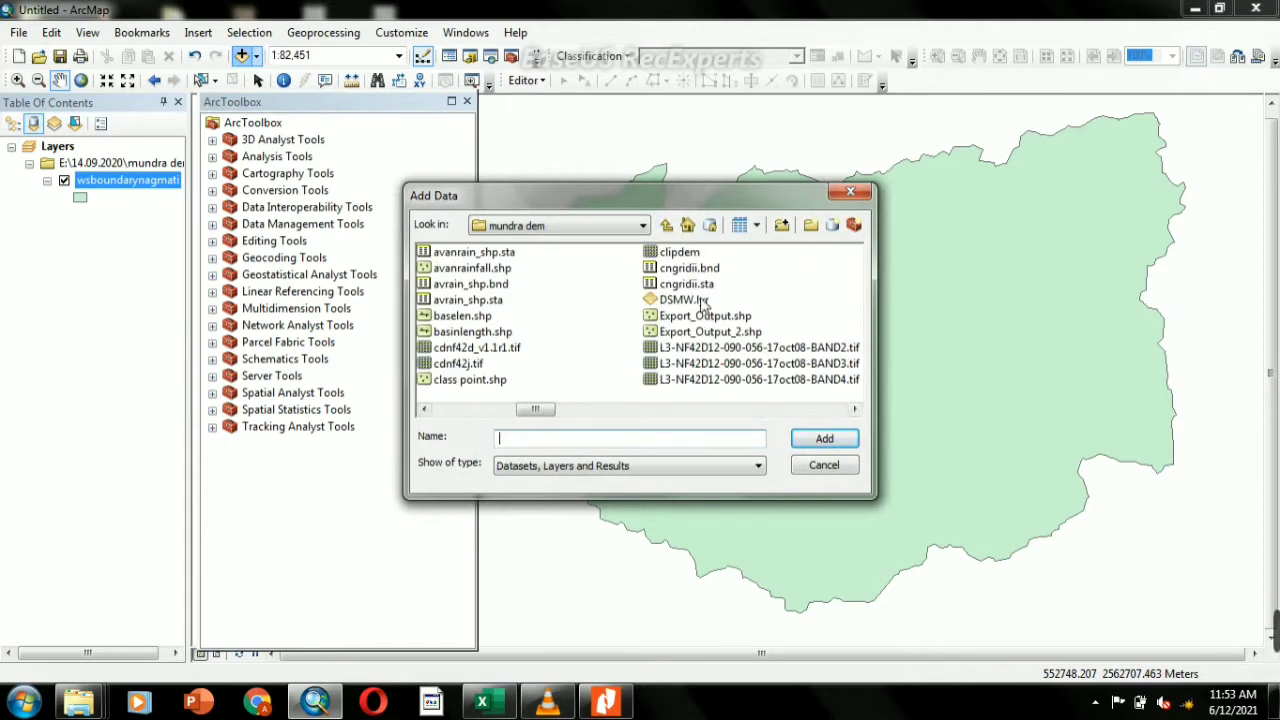
click(681, 254)
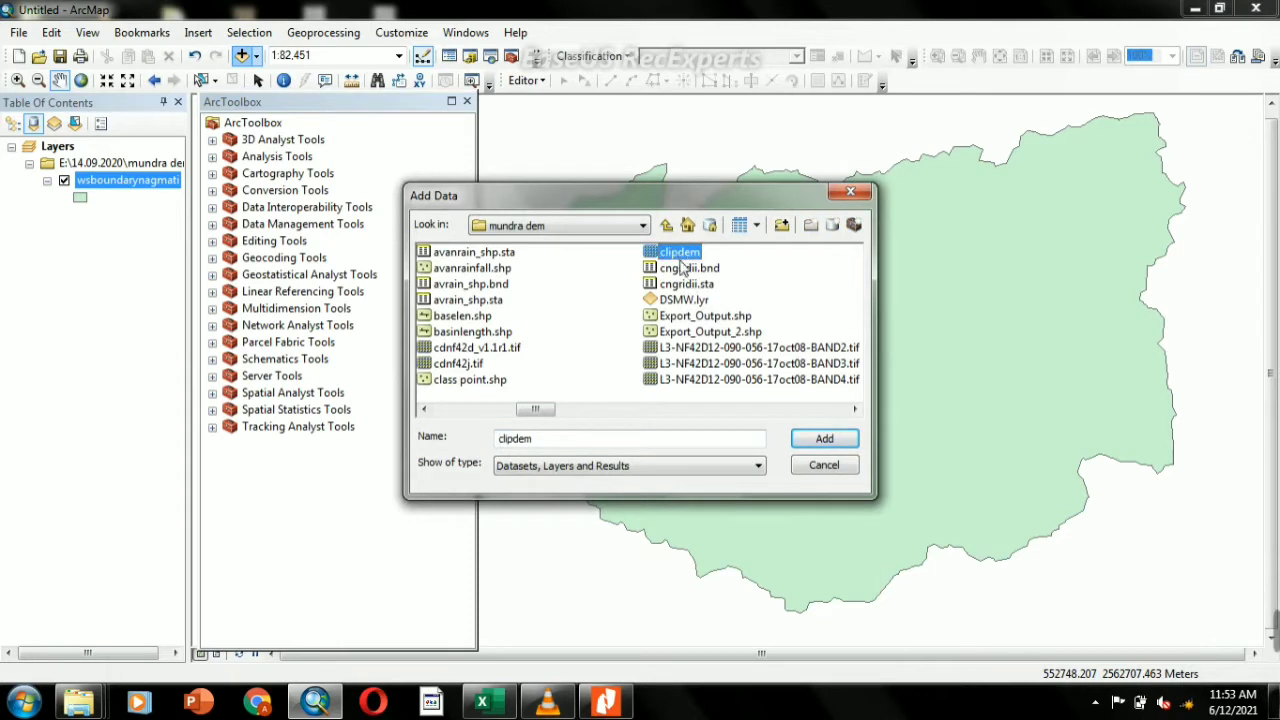
click(820, 440)
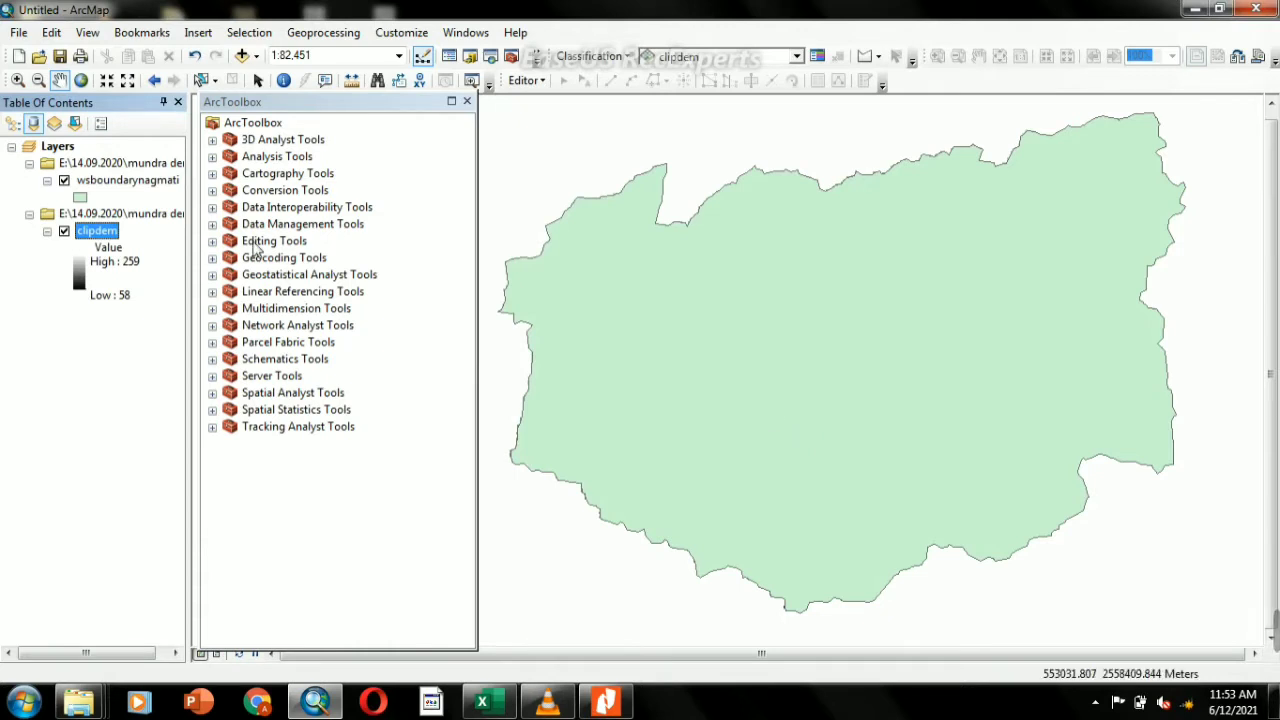
- Give the wsboundarynagmati symbol a Hollow fill so clipdem shows inside the outline
click(80, 198)
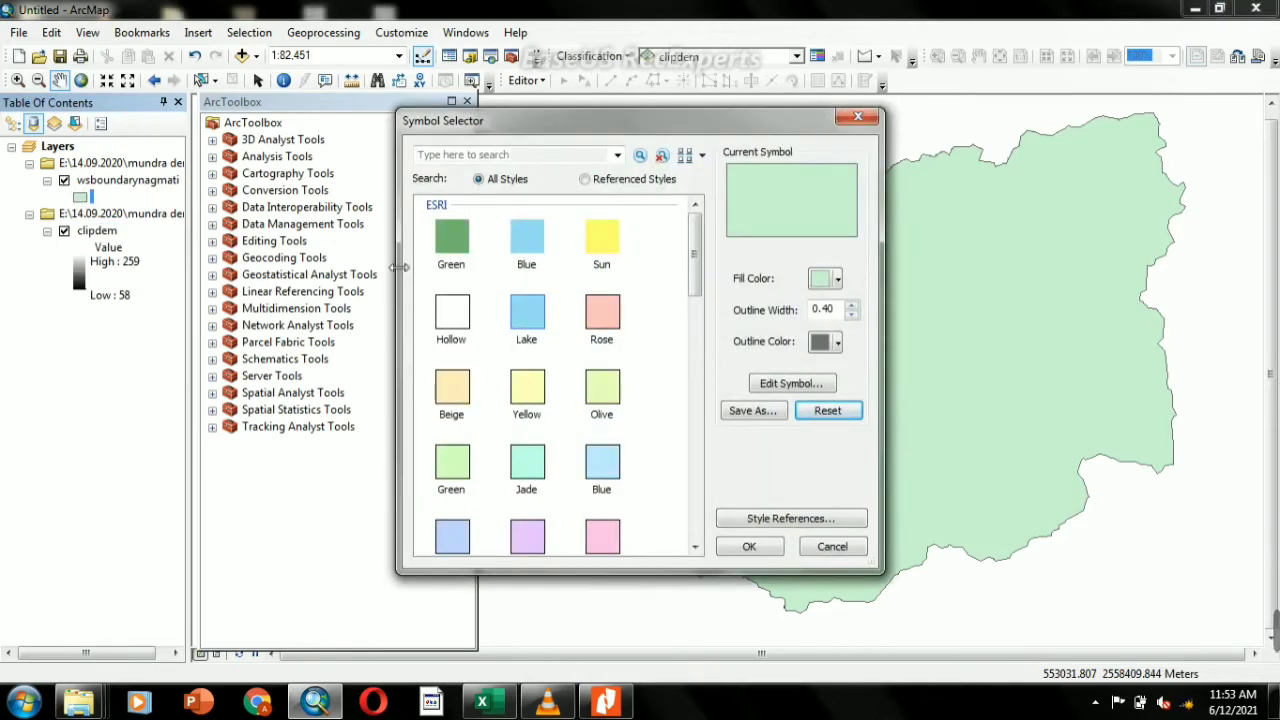
click(456, 316)
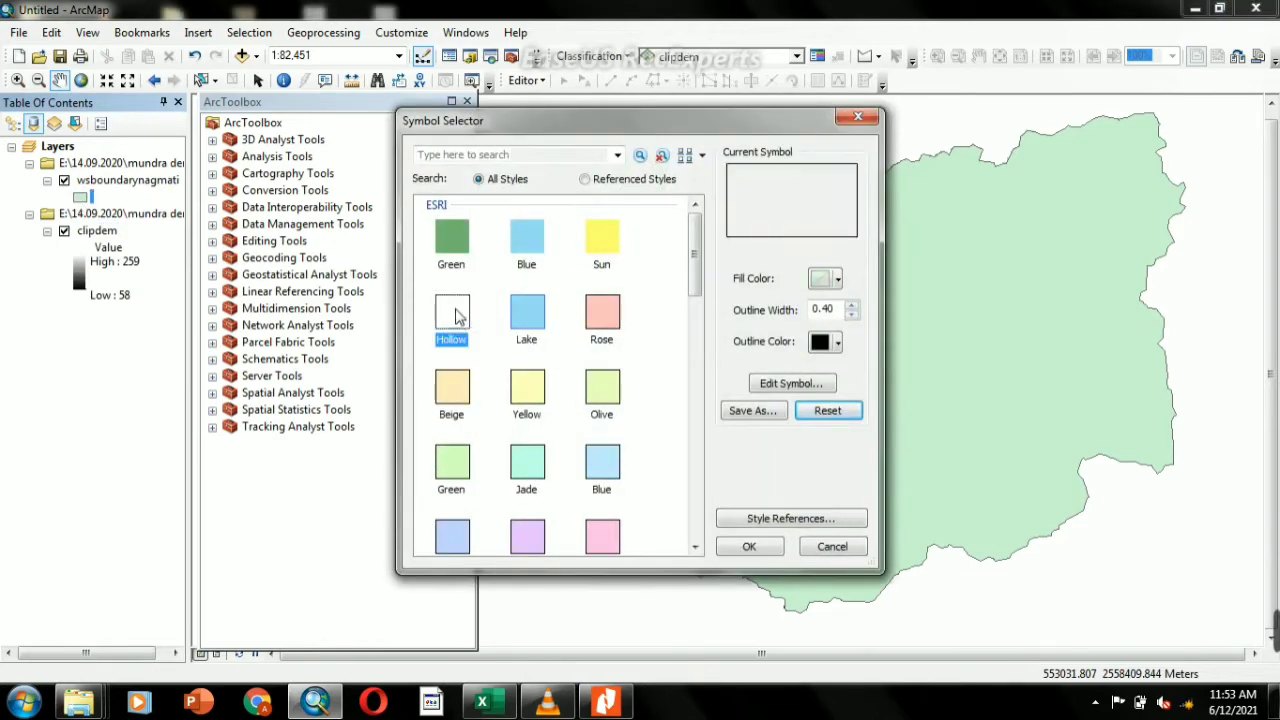
click(762, 546)
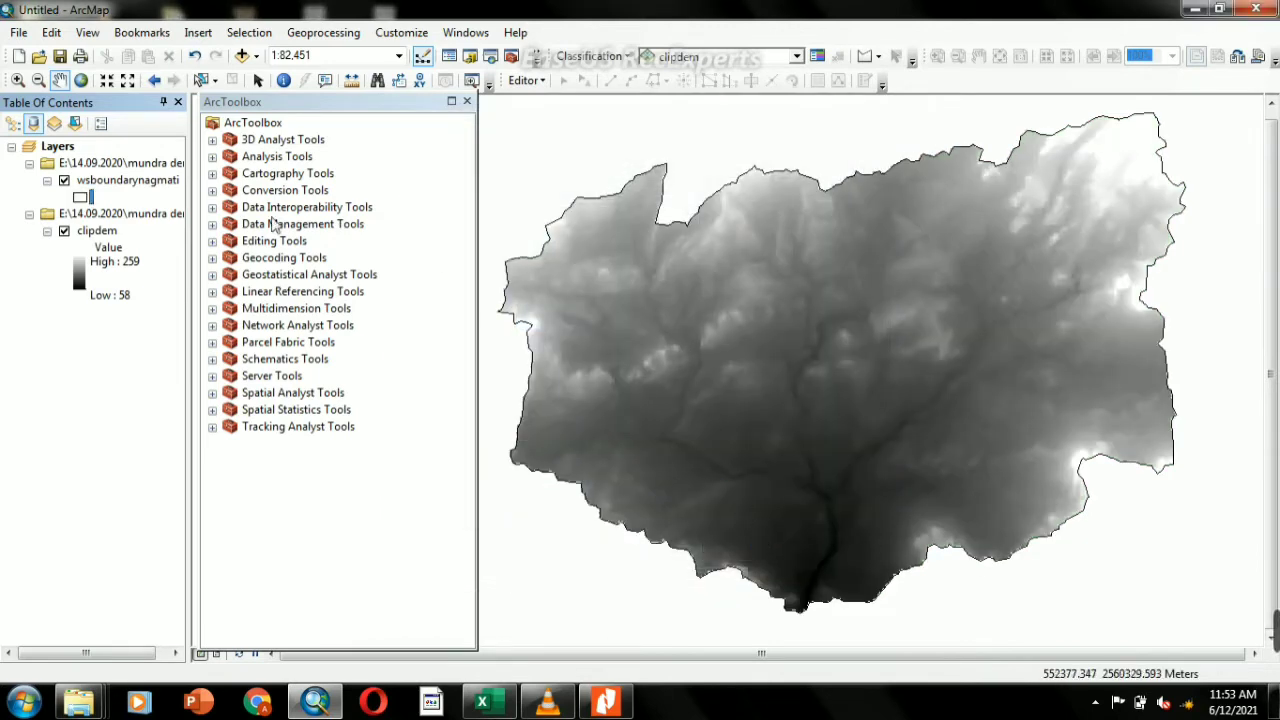
click(107, 184)
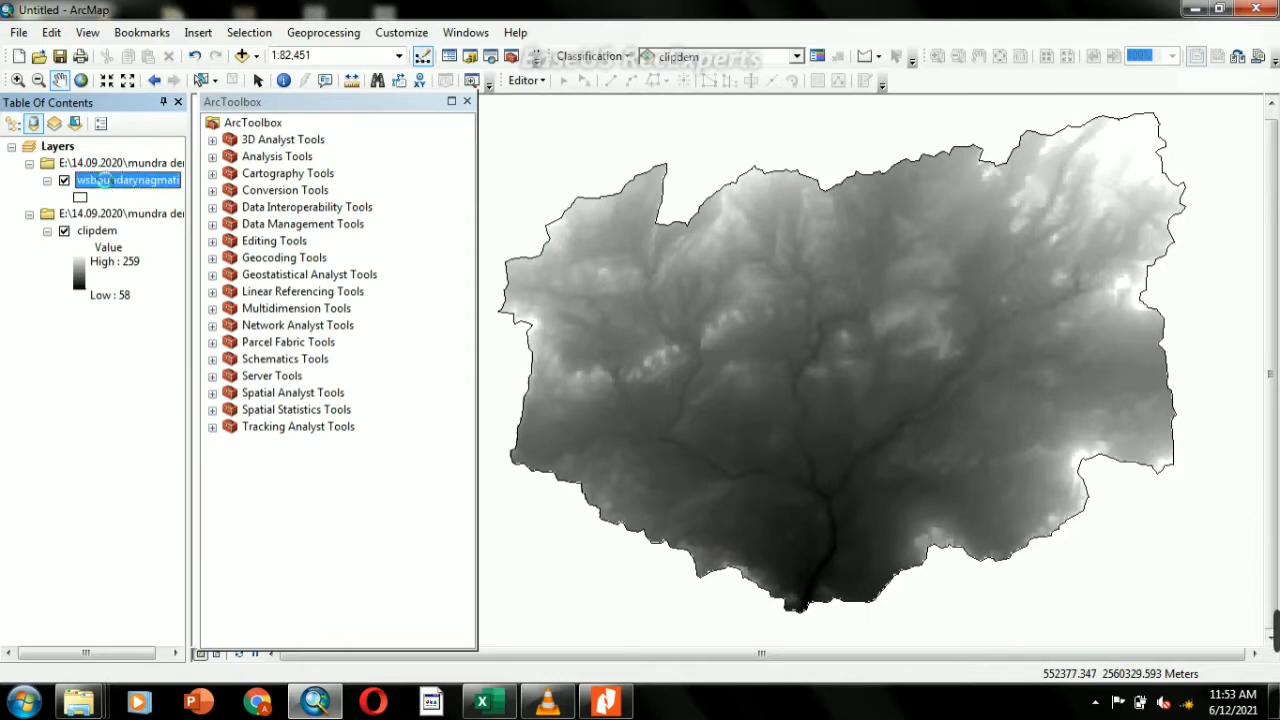
right_click(105, 181)
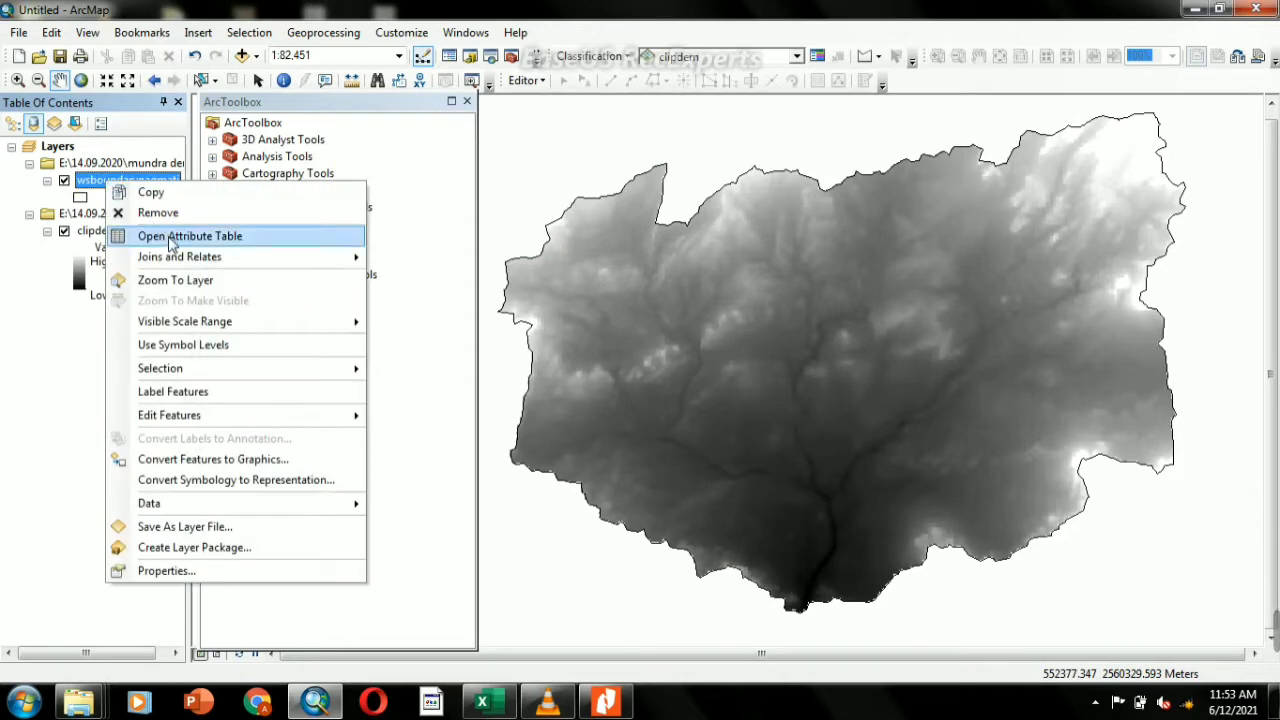
click(169, 239)
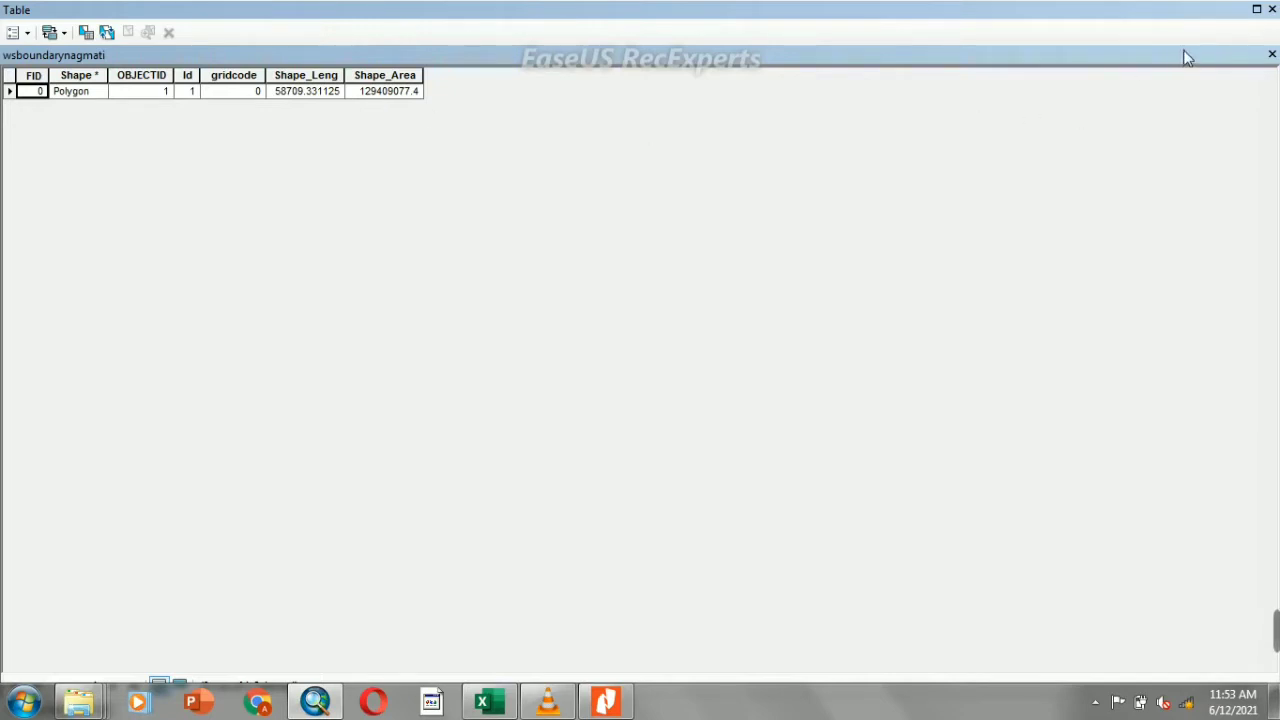
click(1271, 9)
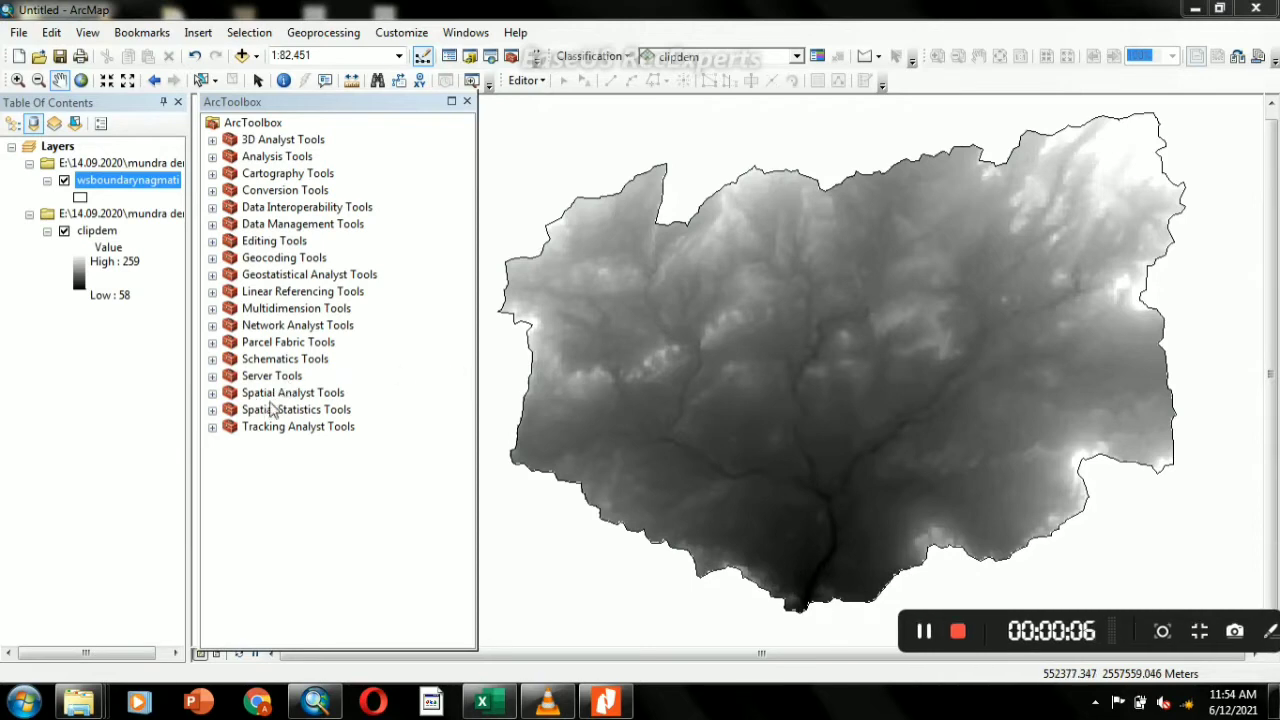
- Open the Reclassify tool from Spatial Analyst Tools > Reclass
click(212, 393)
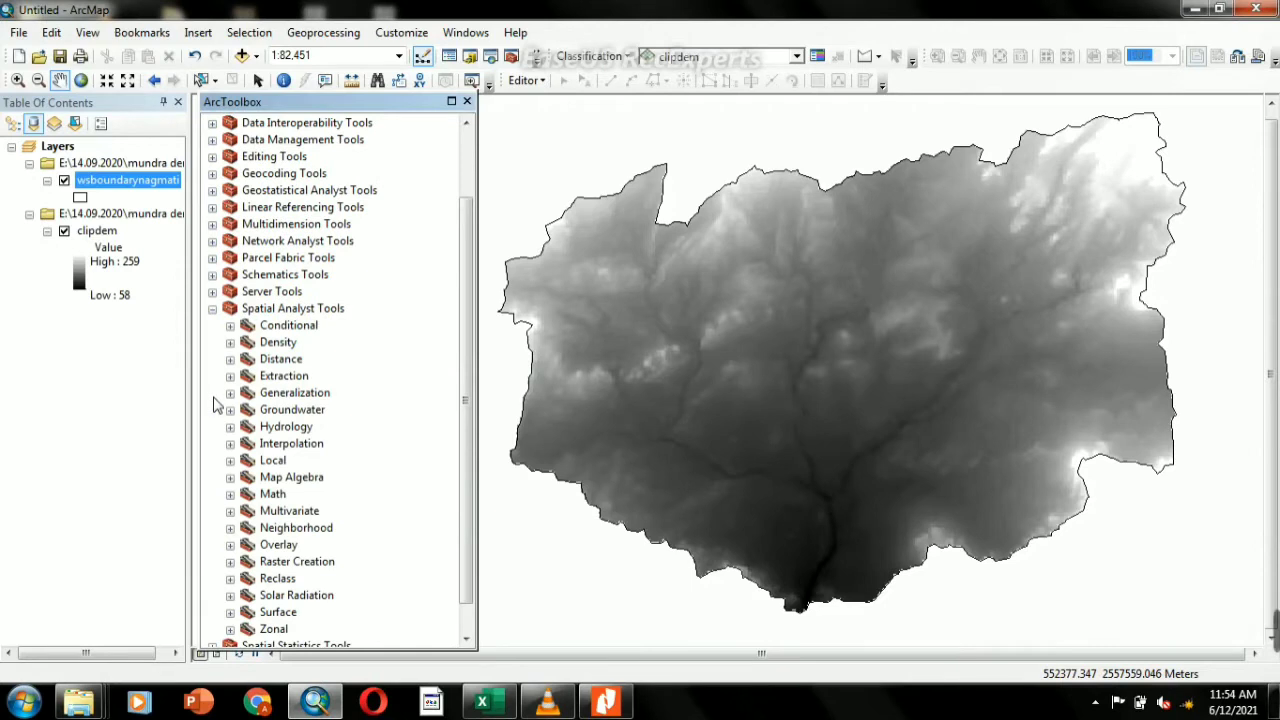
click(230, 579)
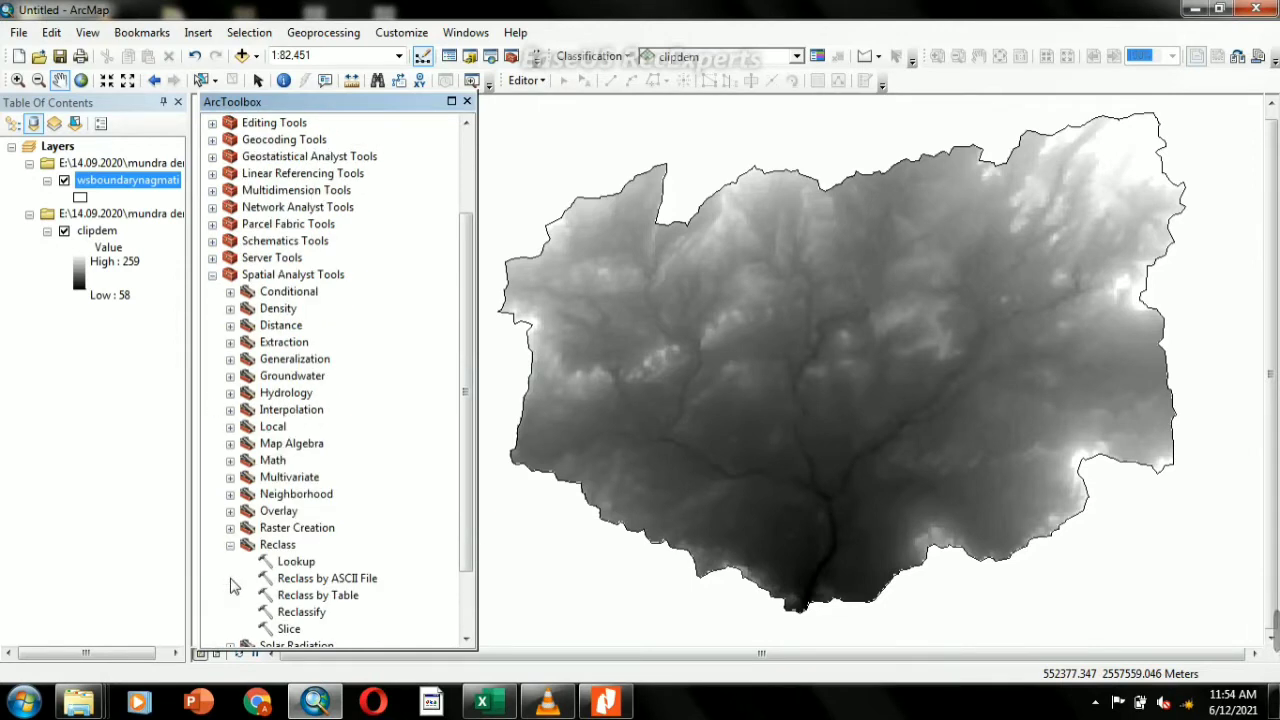
click(287, 612)
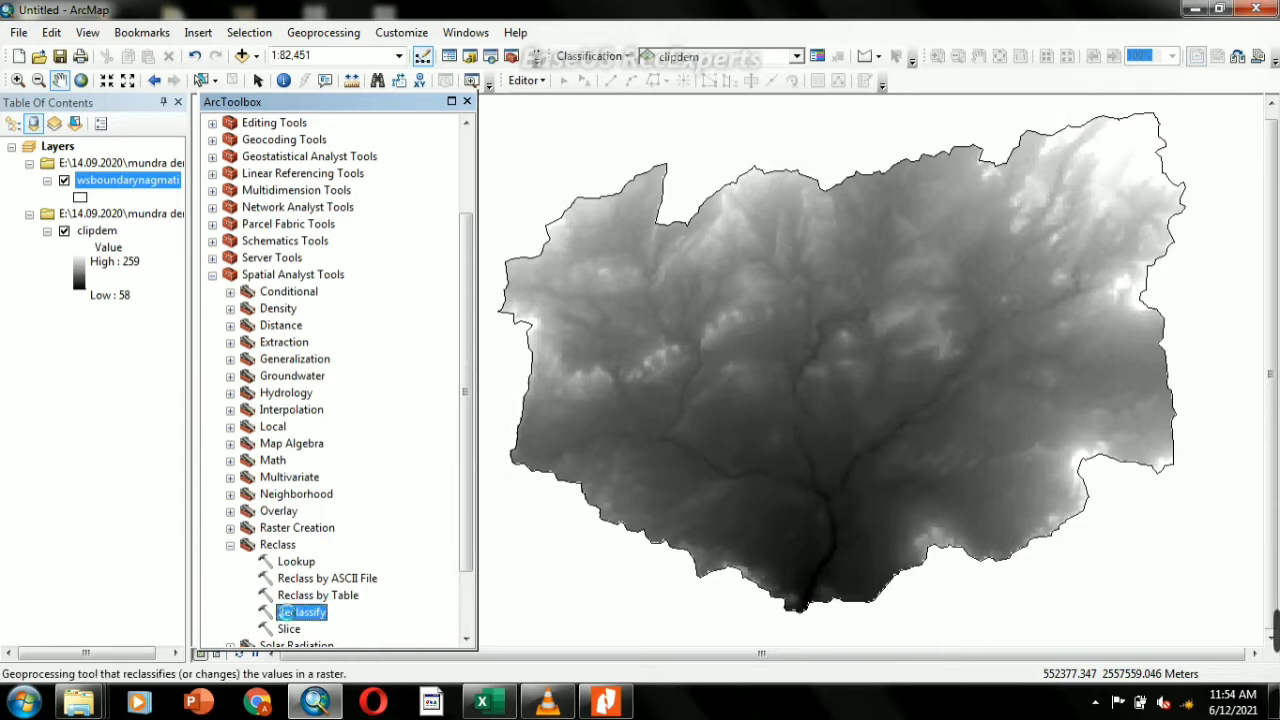
double_click(287, 612)
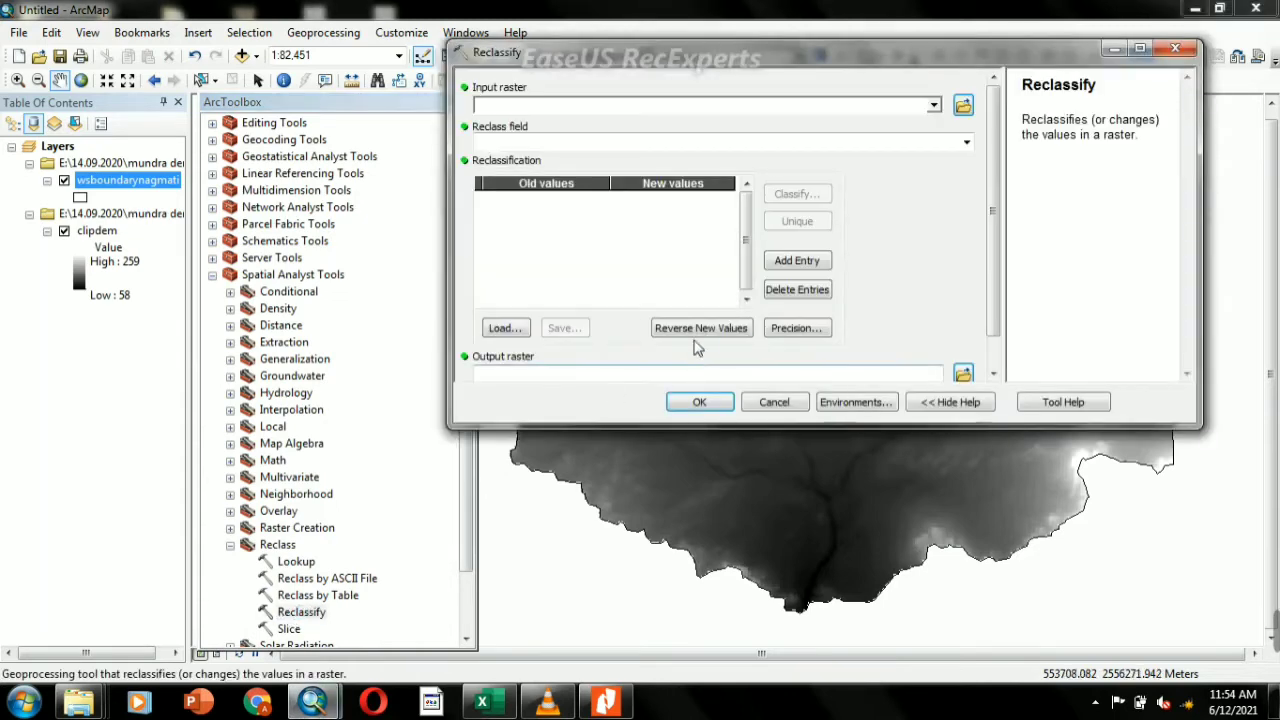
- Choose clipdem as the input raster and bring up its classification histogram
click(934, 106)
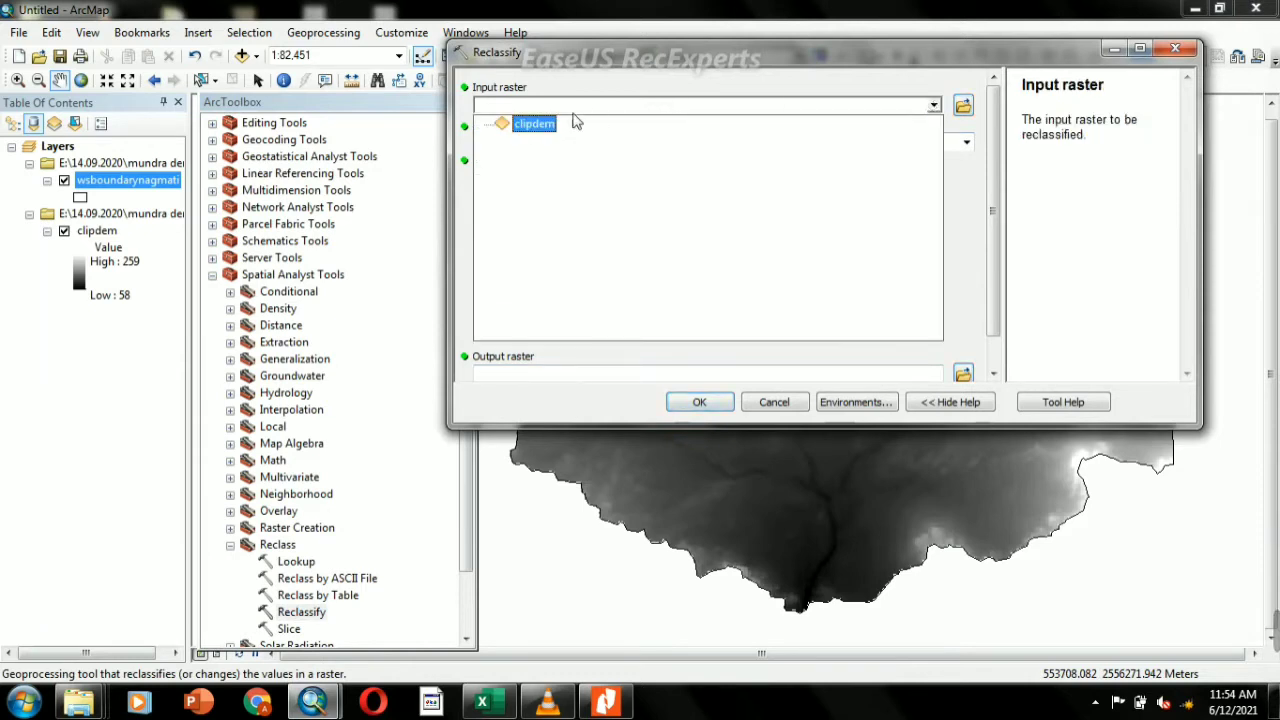
click(534, 123)
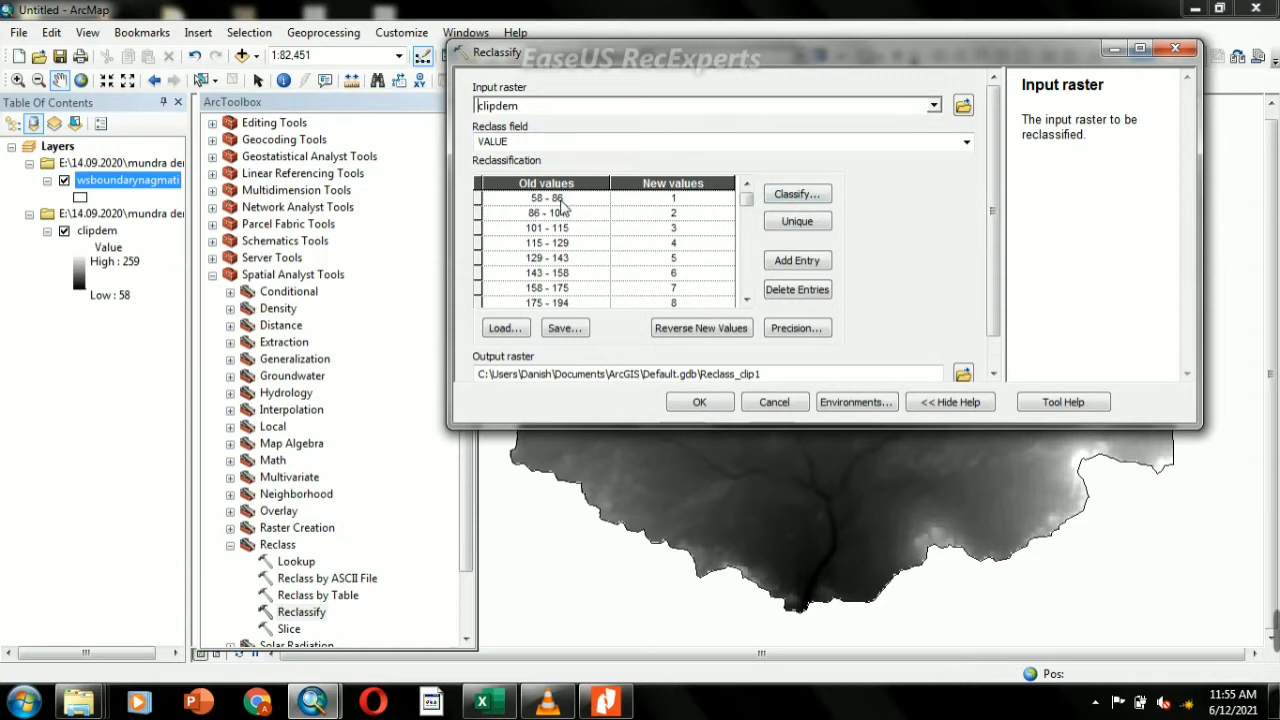
click(747, 300)
click(747, 300)
click(747, 300)
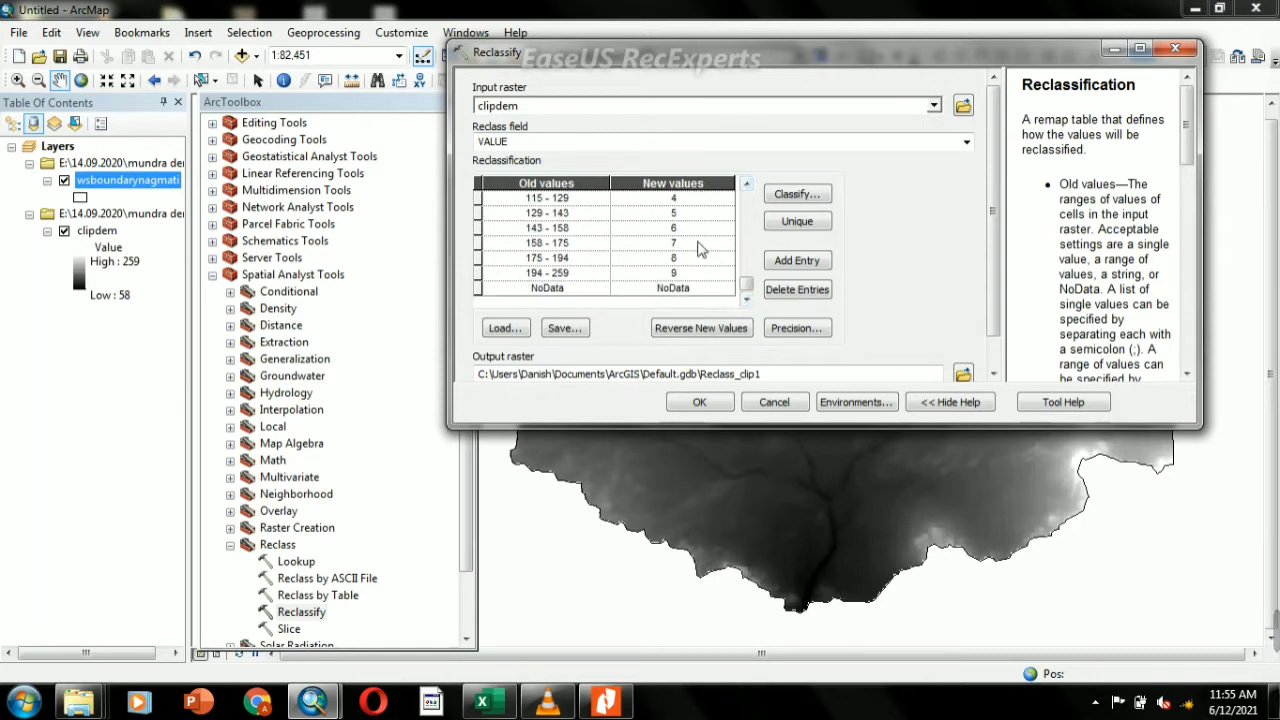
click(788, 196)
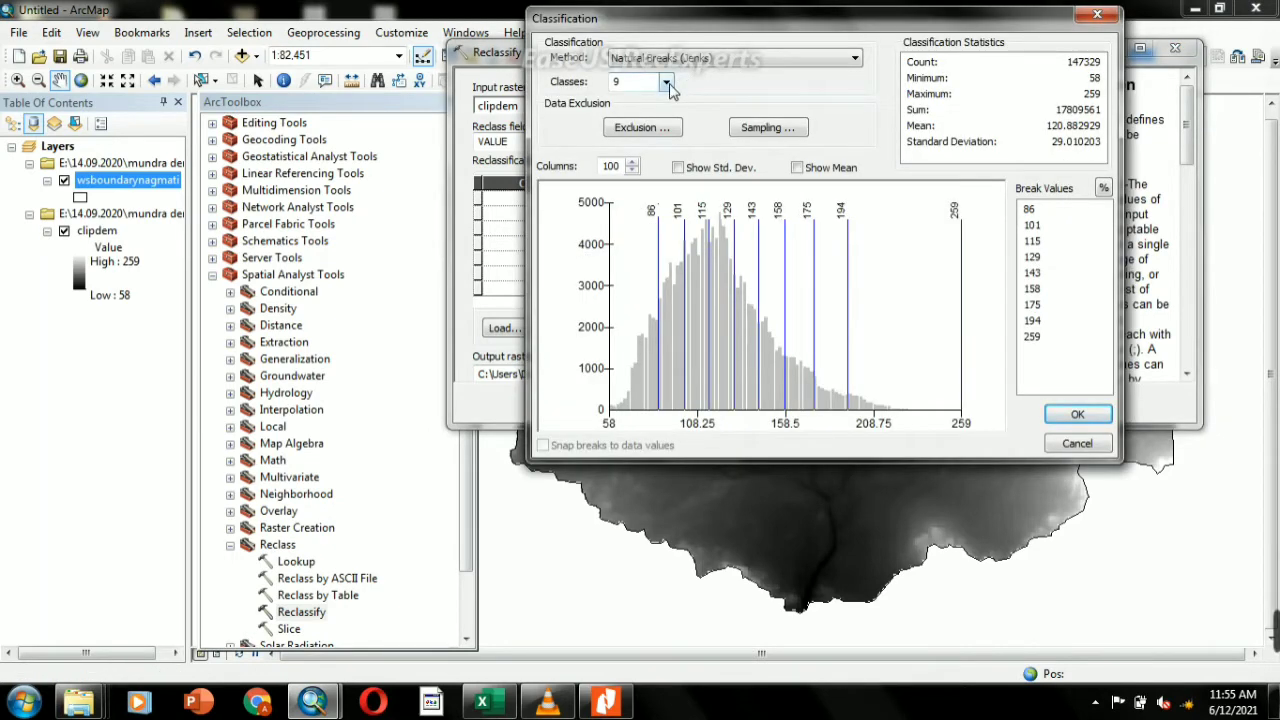
- Set 12 classes and change the first break values to 74, 91 and 108
click(667, 85)
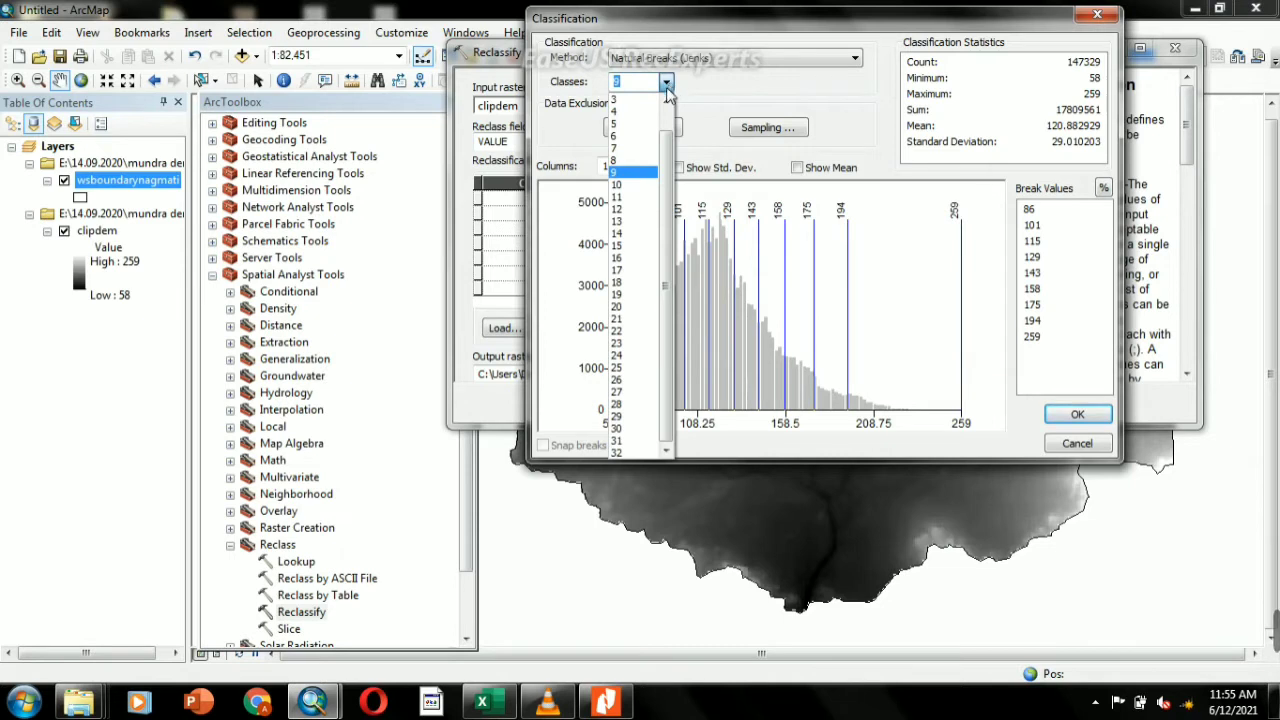
click(640, 210)
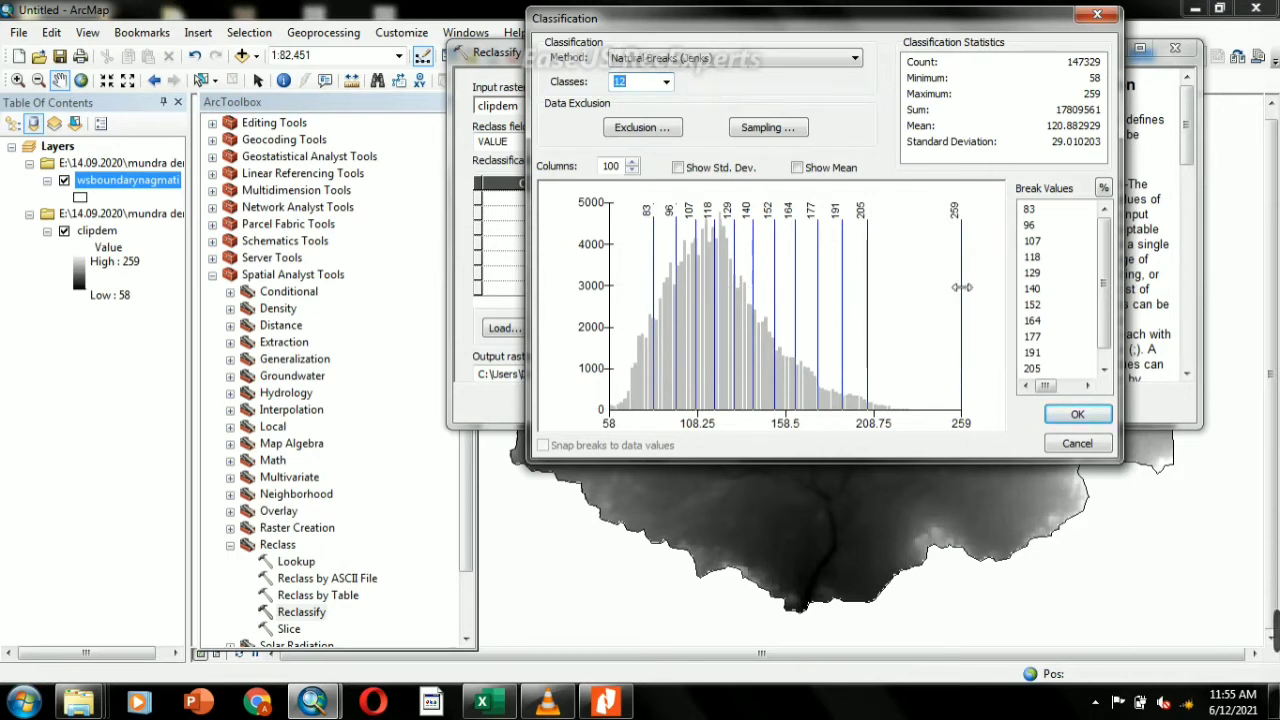
click(1103, 212)
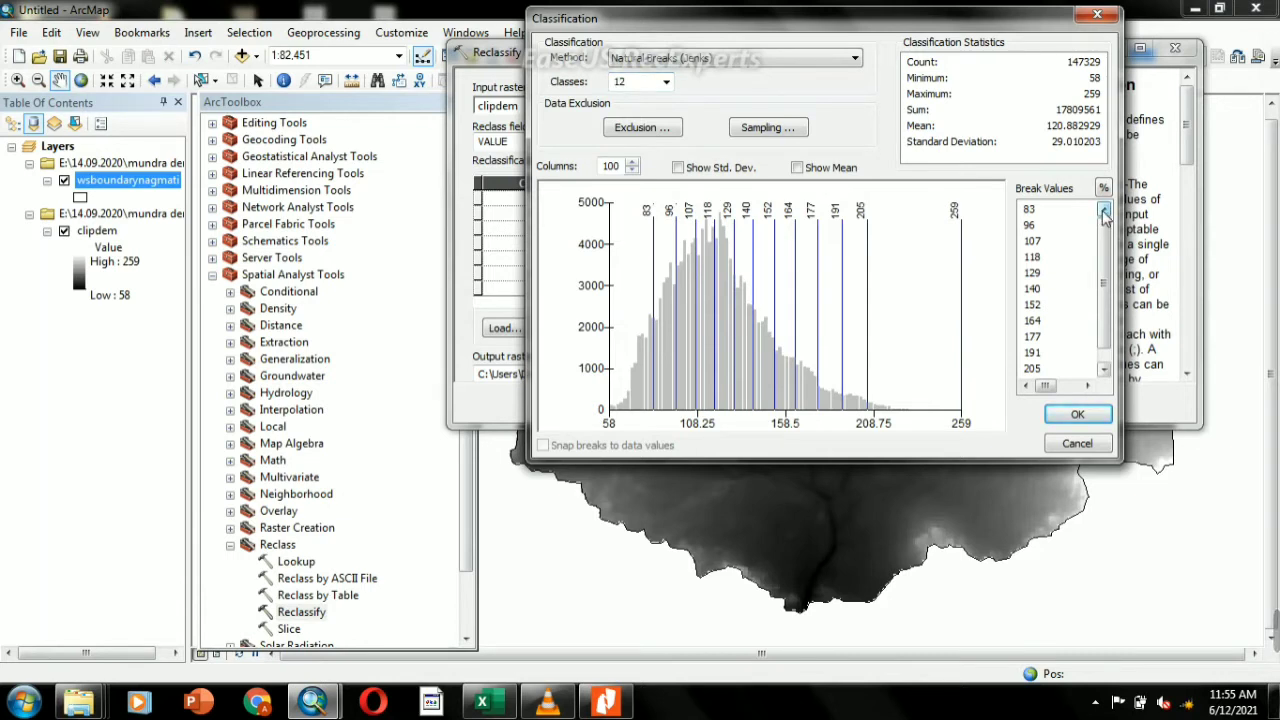
click(1031, 212)
click(1032, 212)
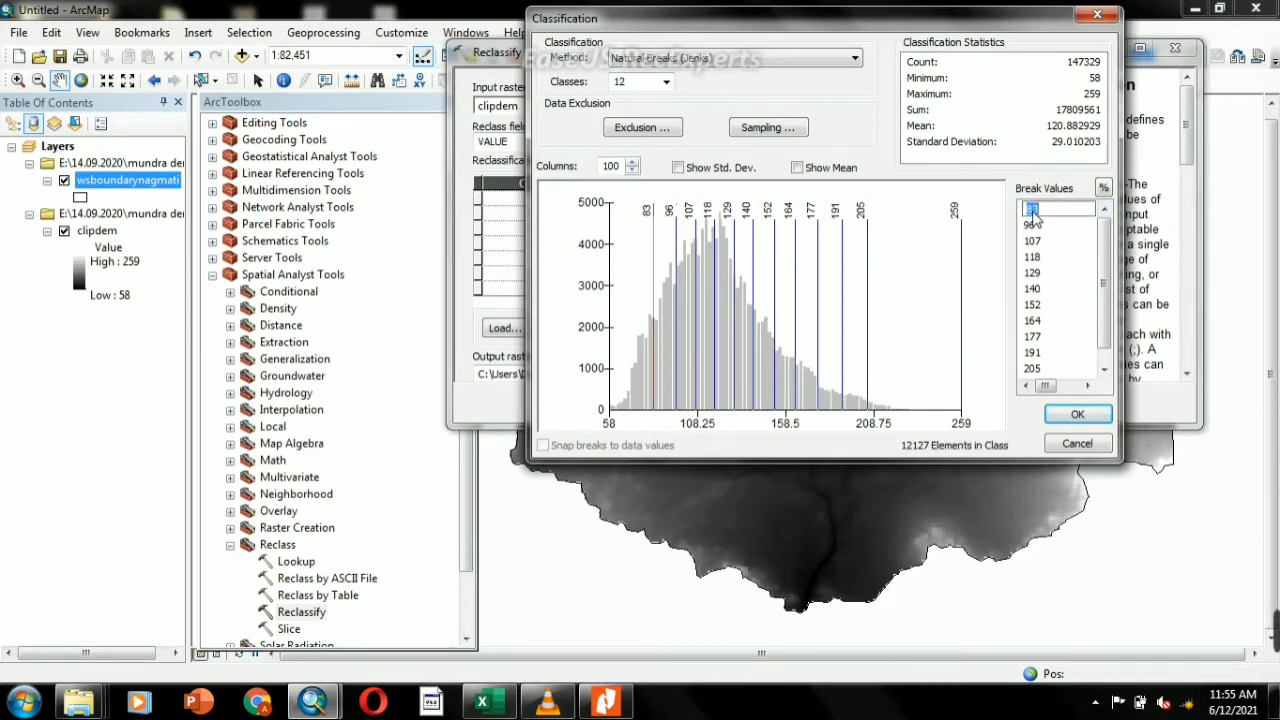
text(74)
click(1033, 226)
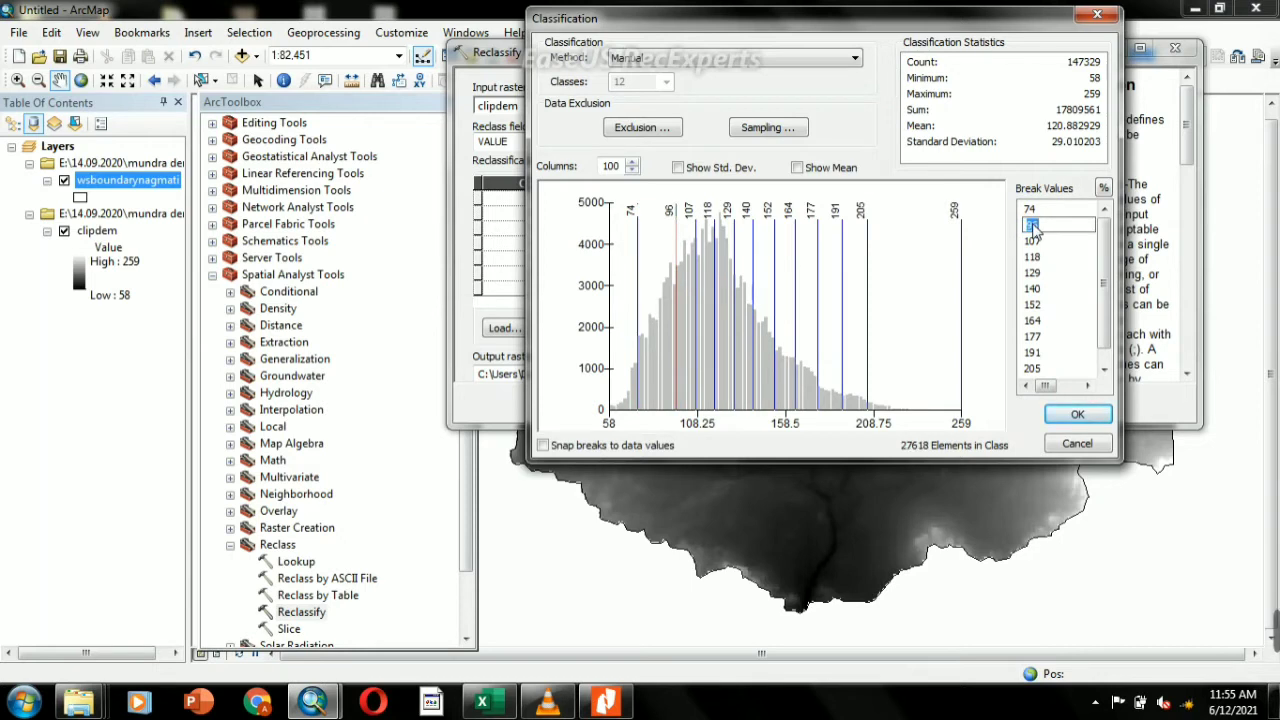
text(91)
click(1034, 241)
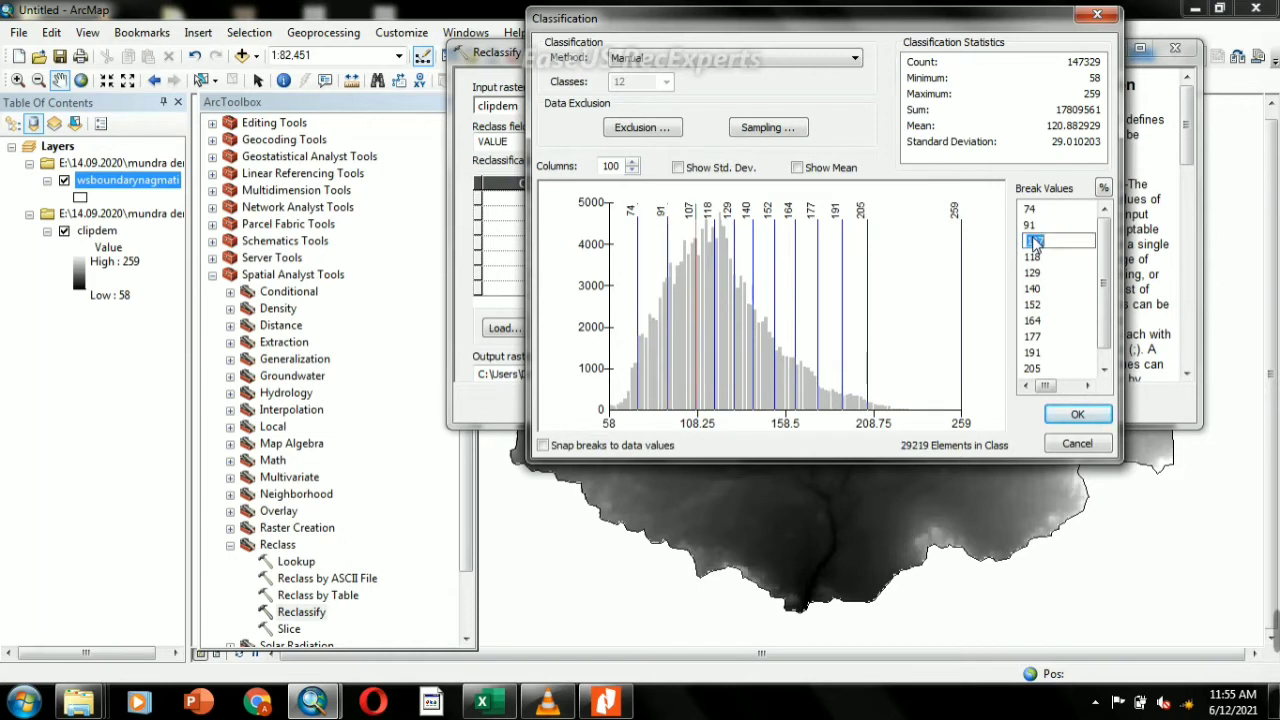
text(108)
key(Return)
- Change the next break values to 125, 141, 158, 175 and 192
click(1034, 258)
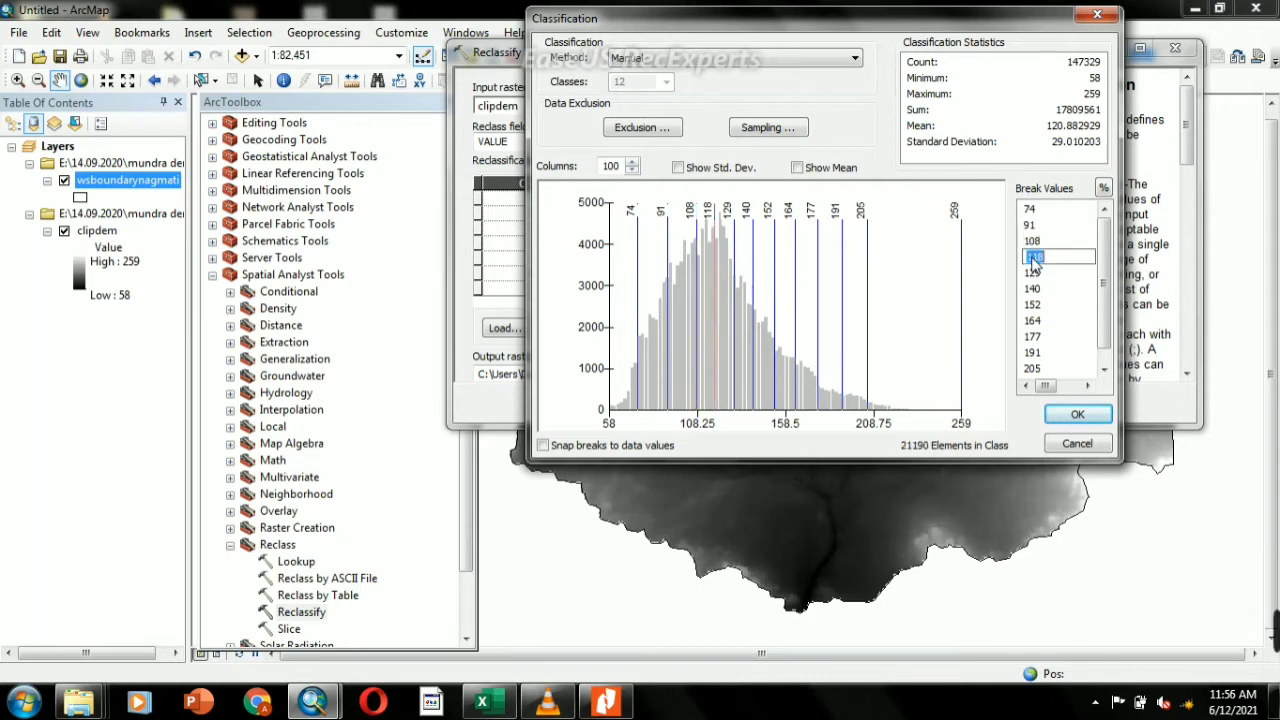
text(12)
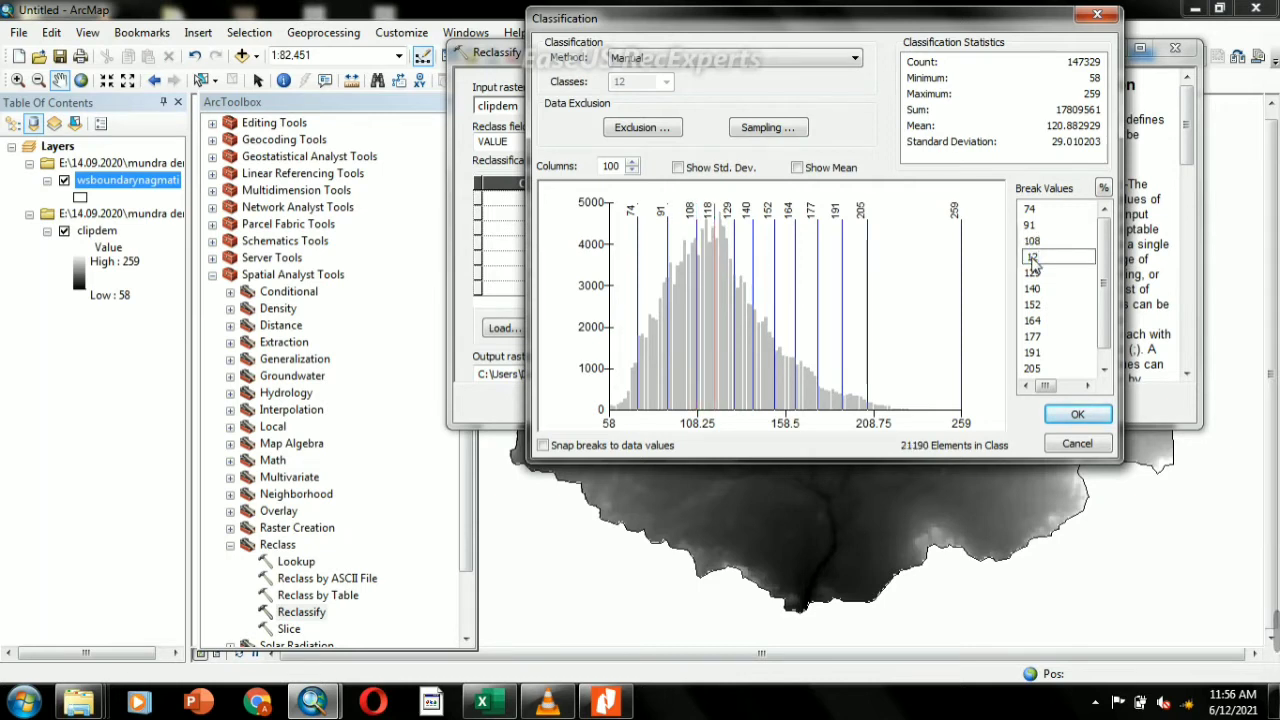
text(5)
key(Return)
click(1034, 273)
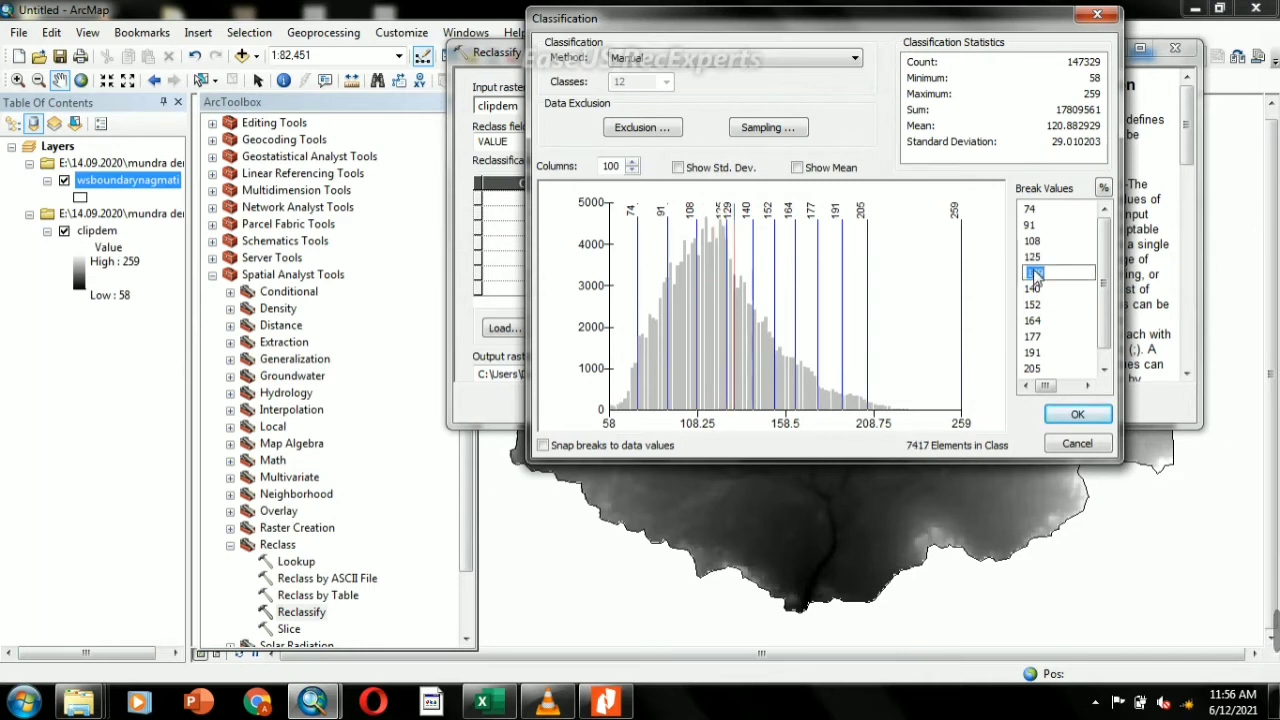
text(13)
text(1)
click(1034, 290)
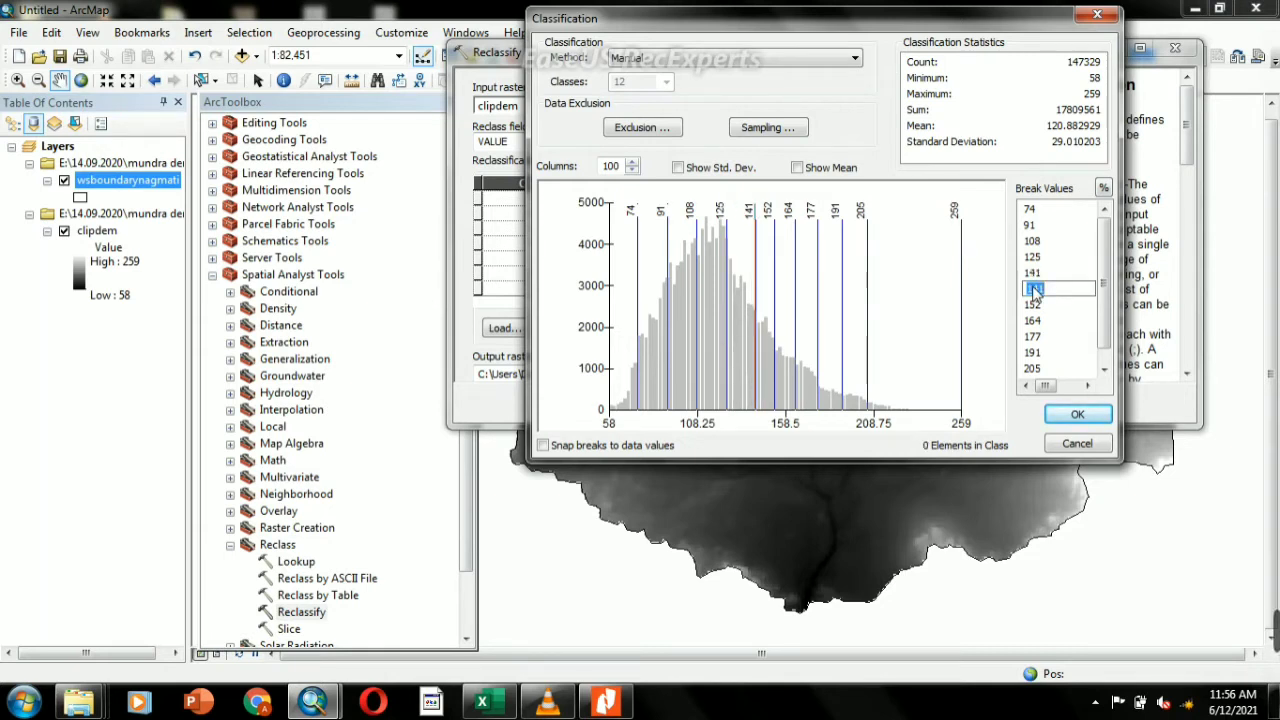
text(158)
click(1035, 305)
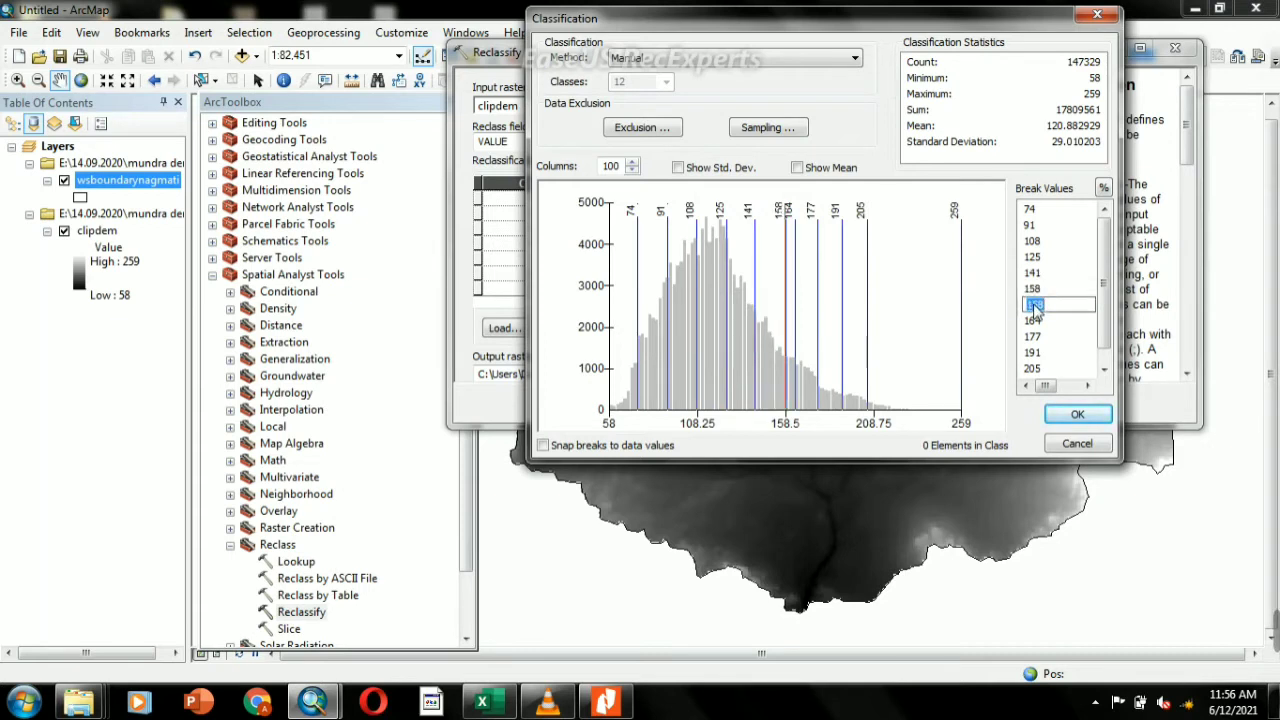
text(175)
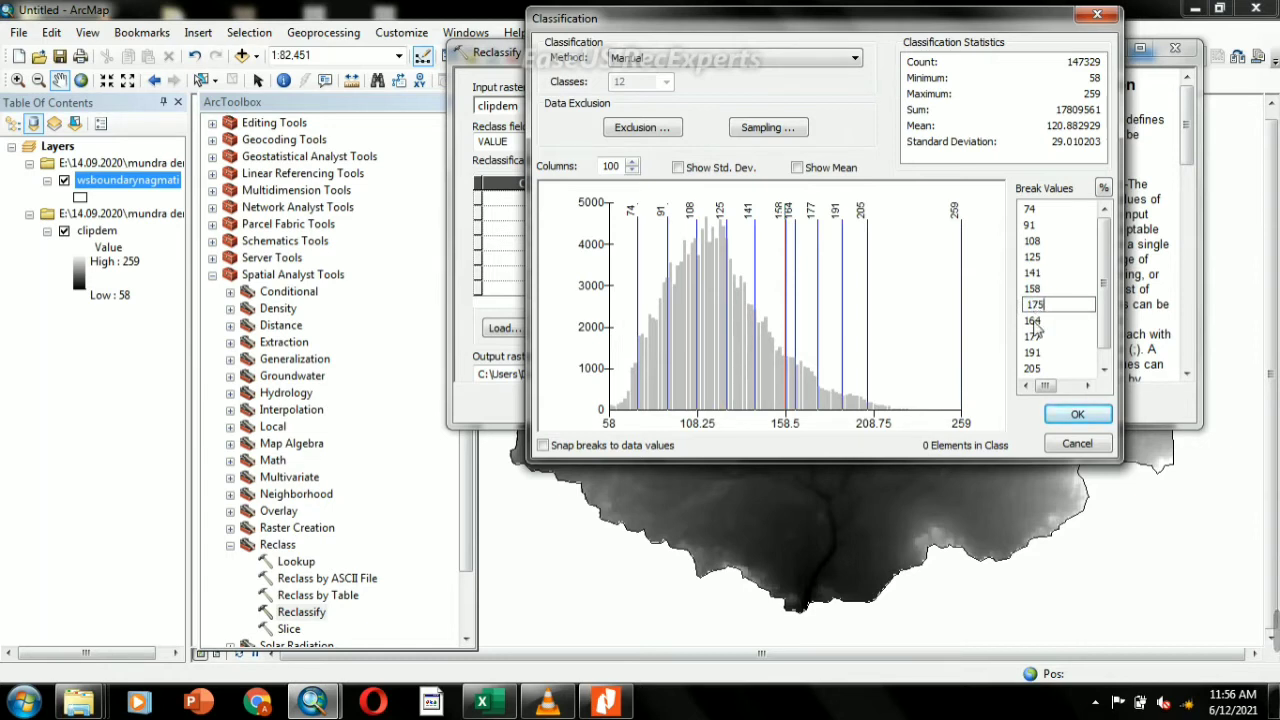
click(1035, 321)
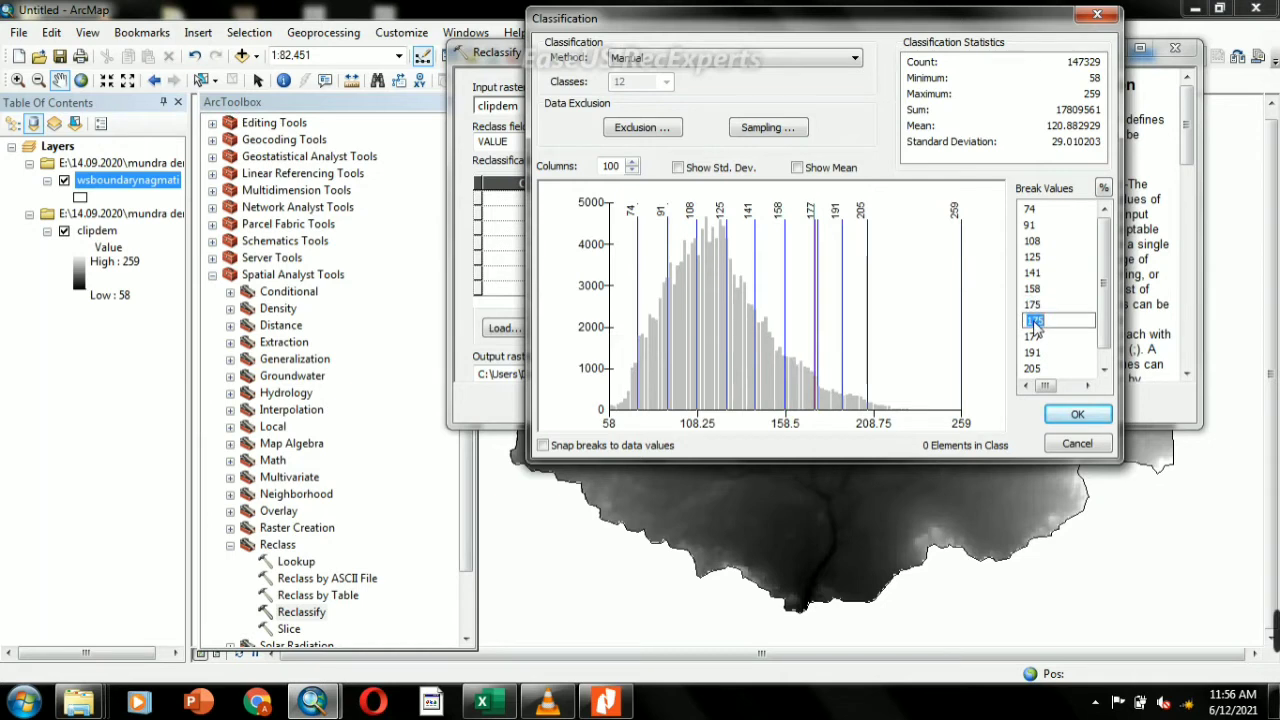
text(192)
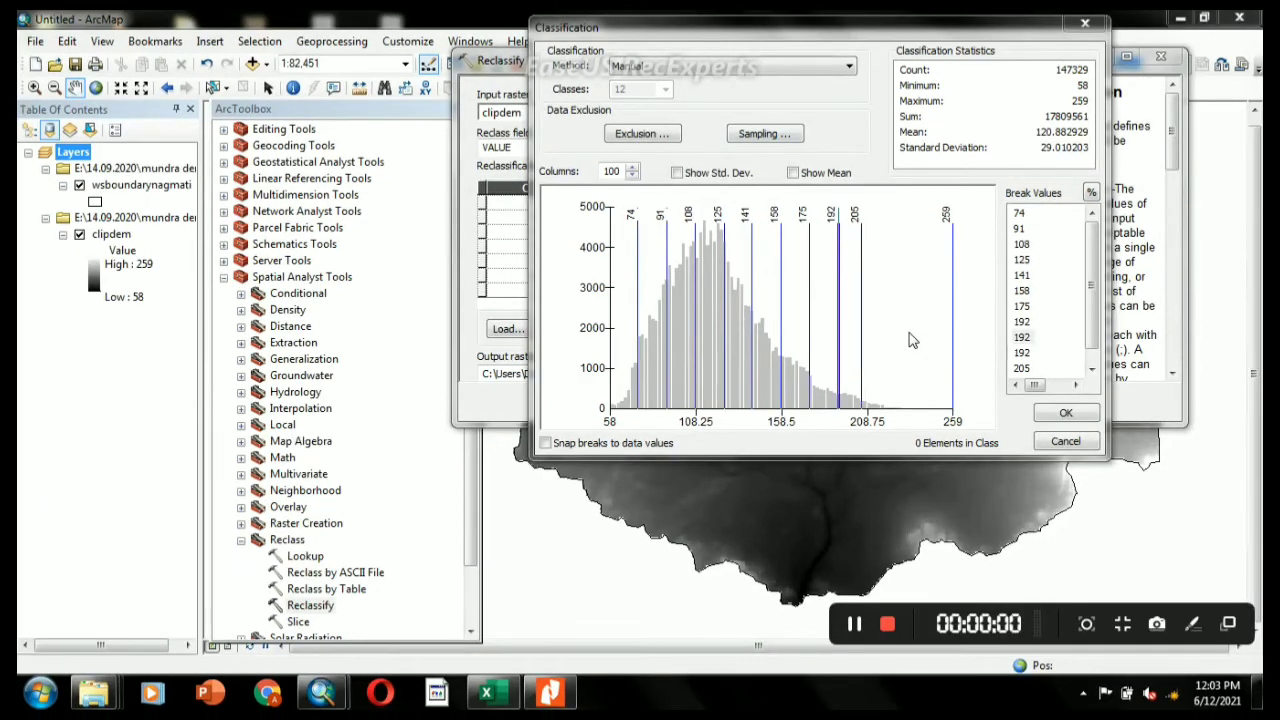
- Set the next break to 208, correcting the leftover 205 entry
click(1025, 338)
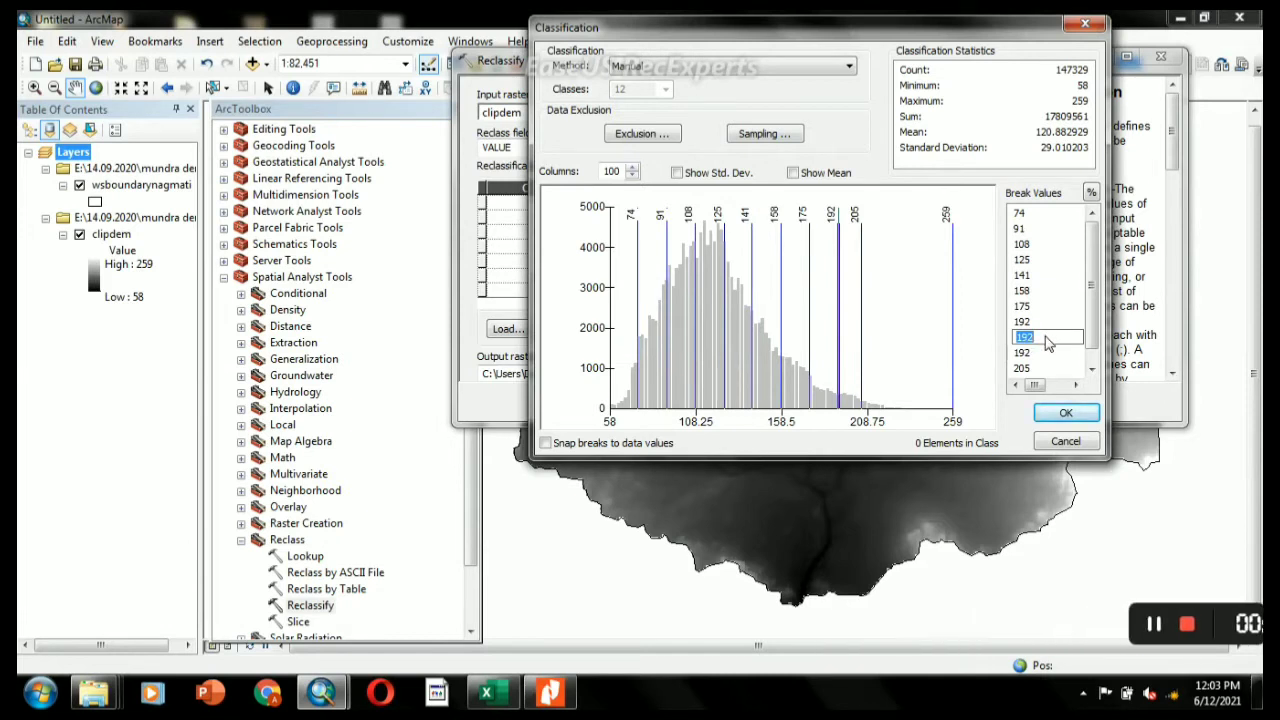
text(2)
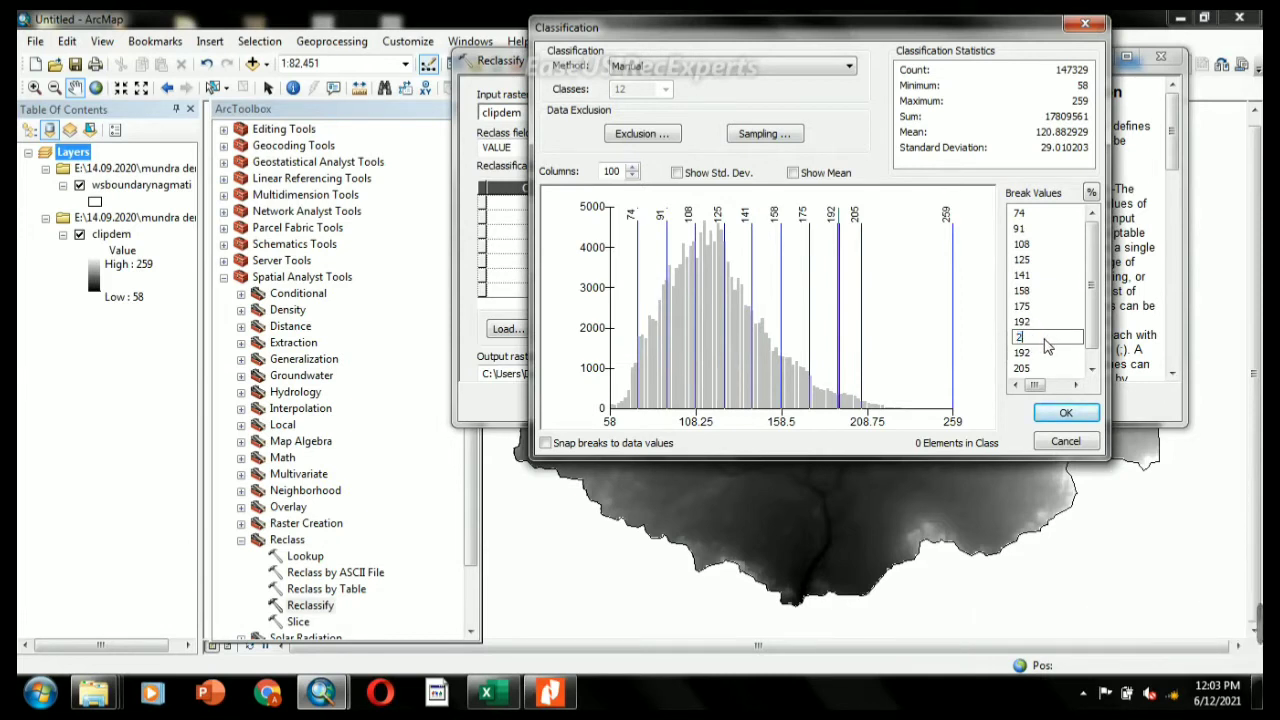
text(08)
key(Return)
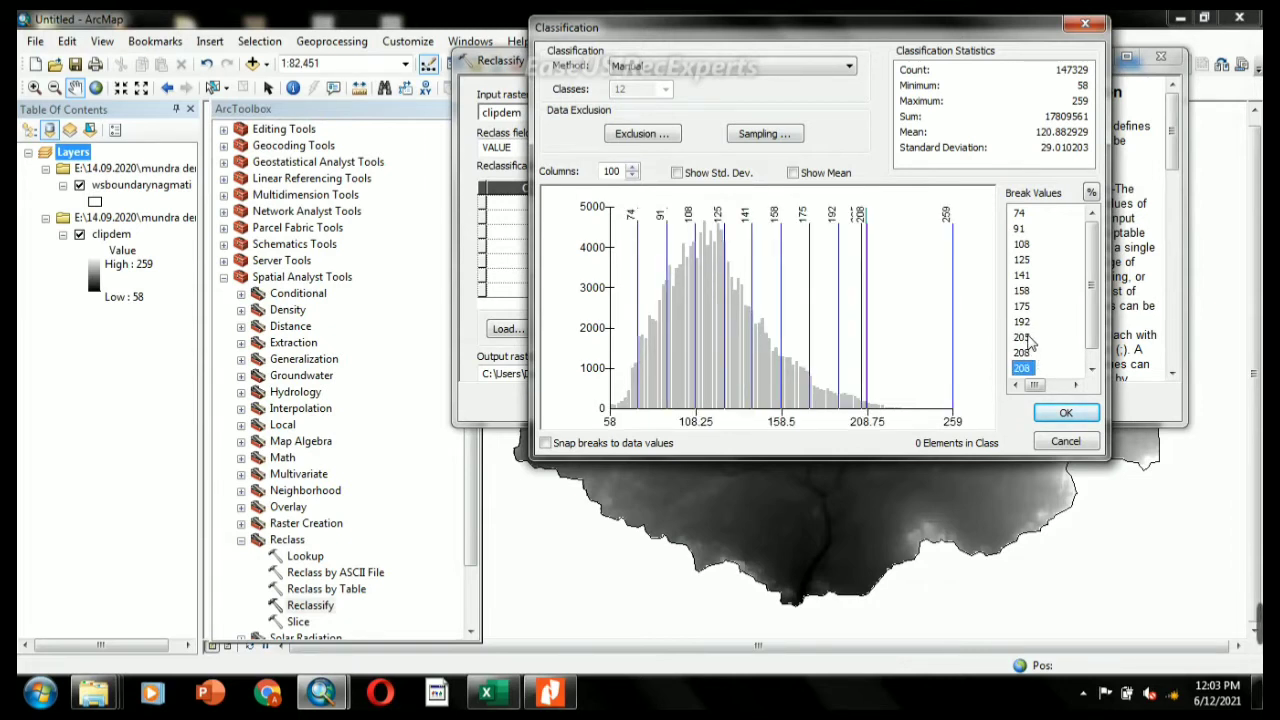
click(1028, 338)
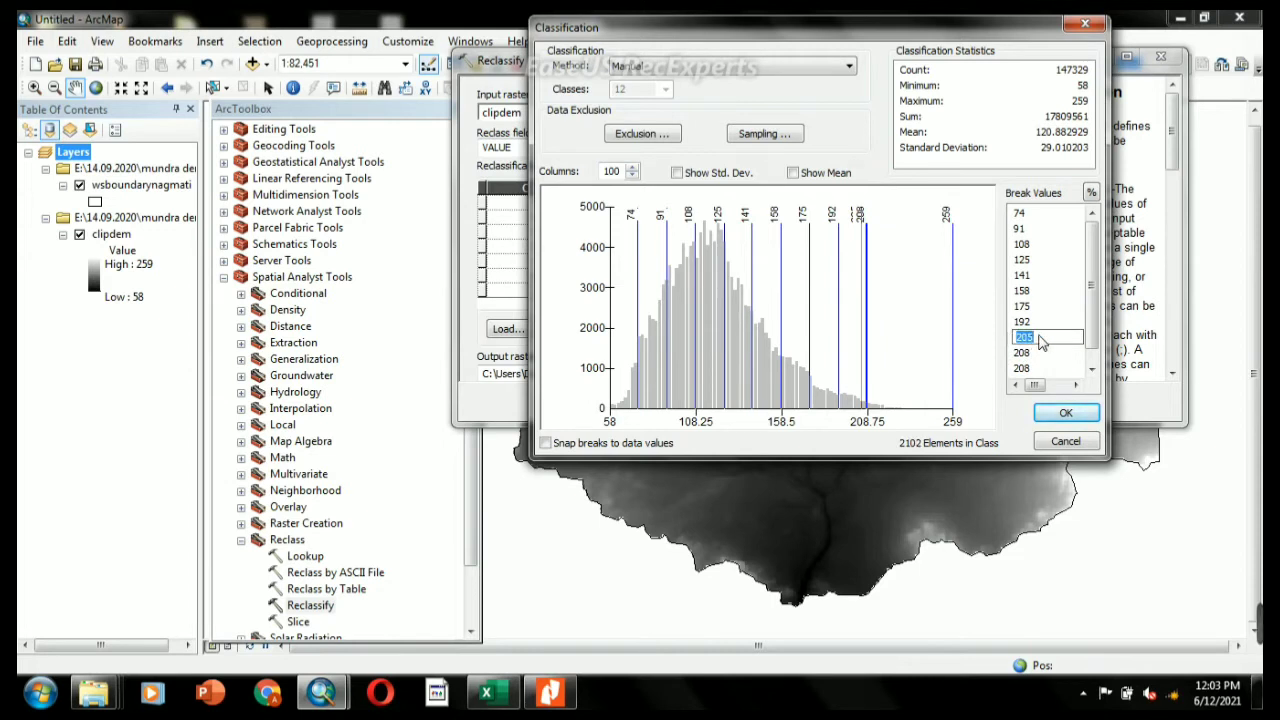
click(1040, 336)
key(BackSpace)
text(8)
click(1033, 352)
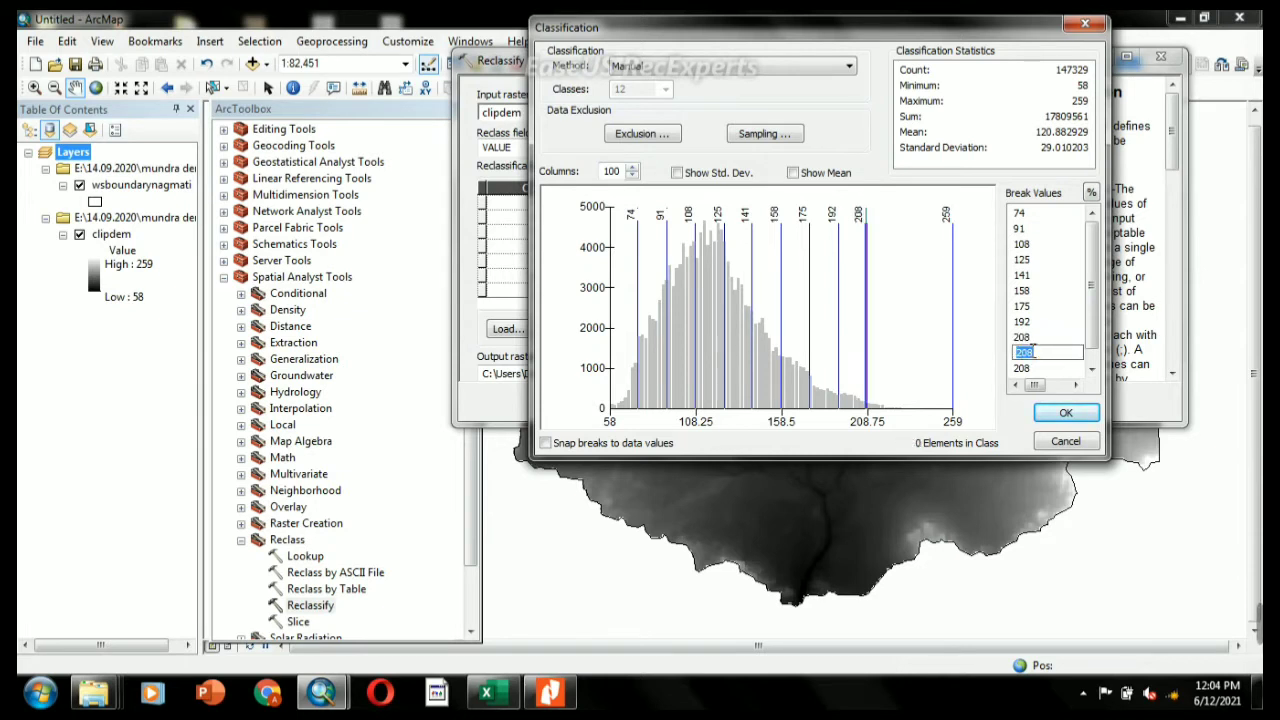
- Set the following break to 225, replacing the duplicate 208 value
click(1034, 350)
key(BackSpace)
key(BackSpace)
key(BackSpace)
text(225)
click(1025, 369)
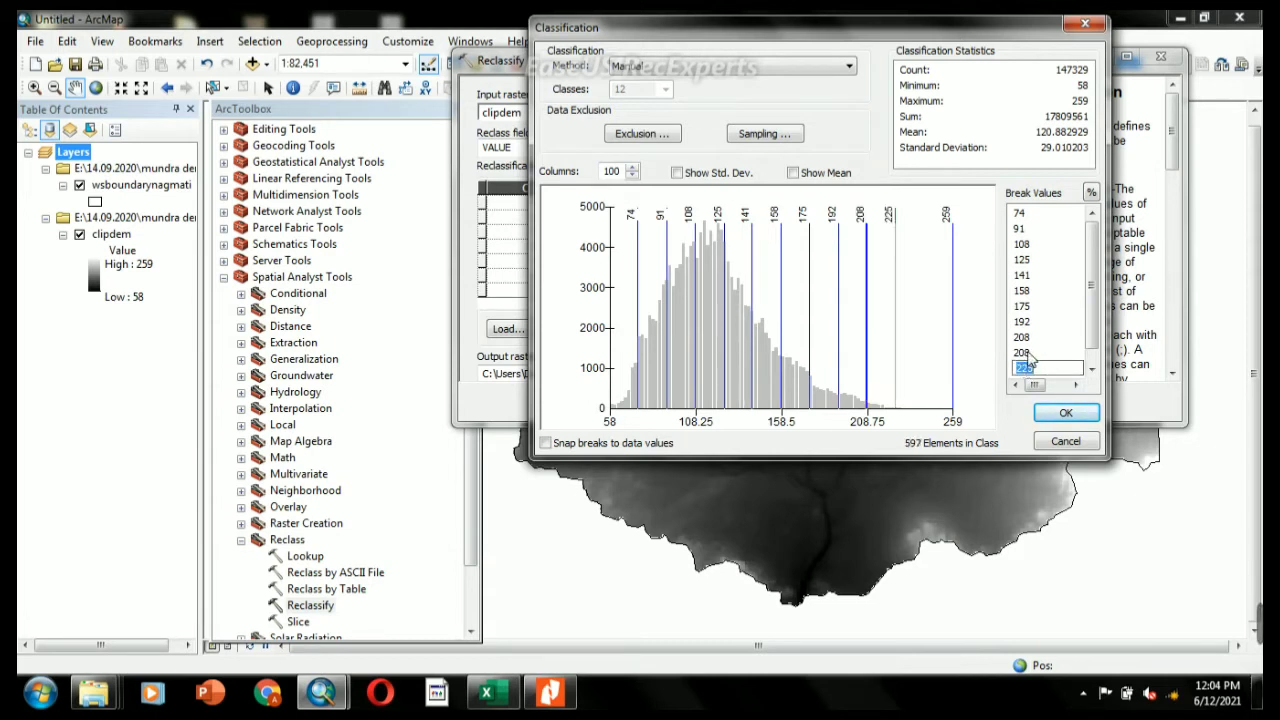
click(1034, 352)
click(1036, 351)
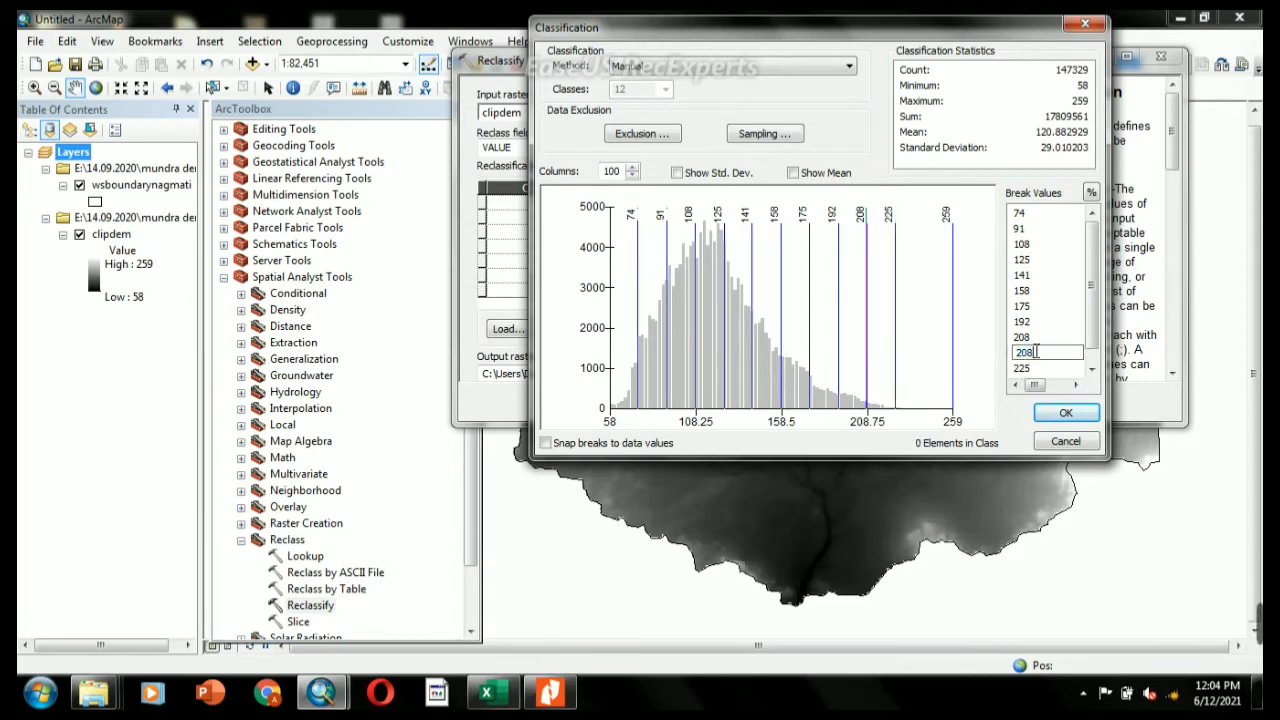
key(BackSpace)
key(BackSpace)
key(BackSpace)
text(225)
click(1025, 369)
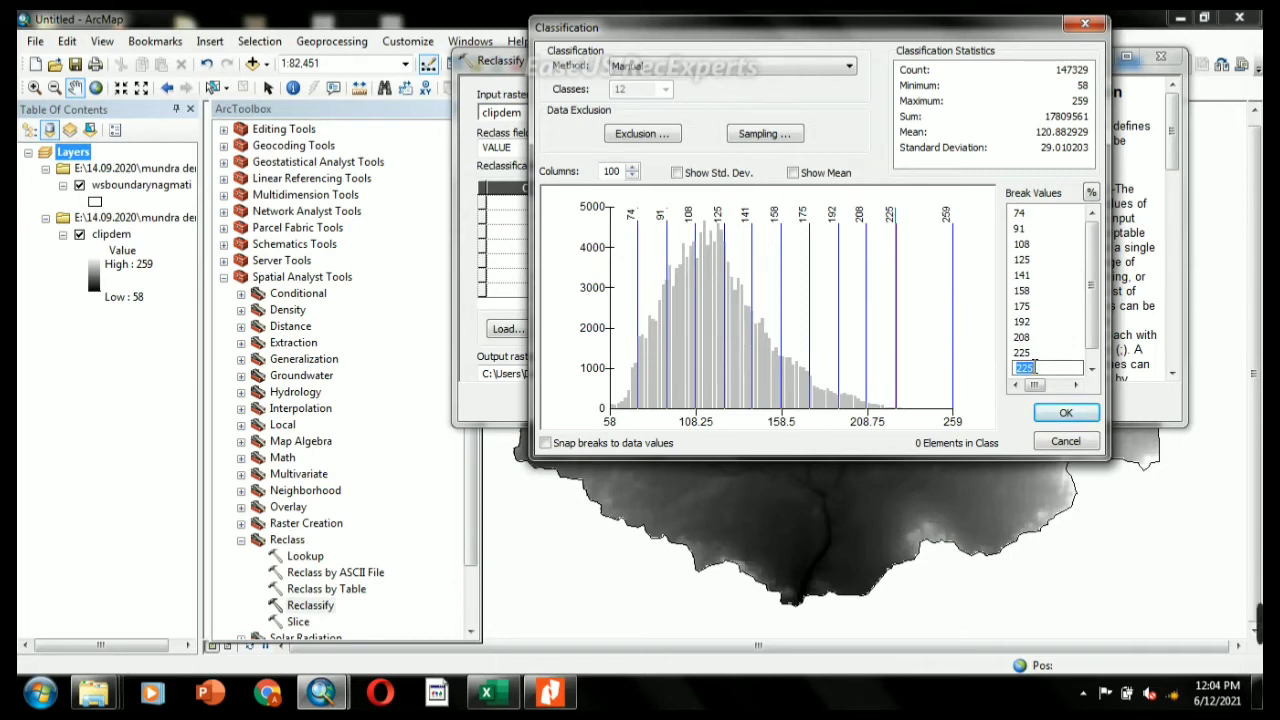
- Set the last two breaks to 242 and 259
click(1044, 367)
key(BackSpace)
key(BackSpace)
text(42)
click(1049, 353)
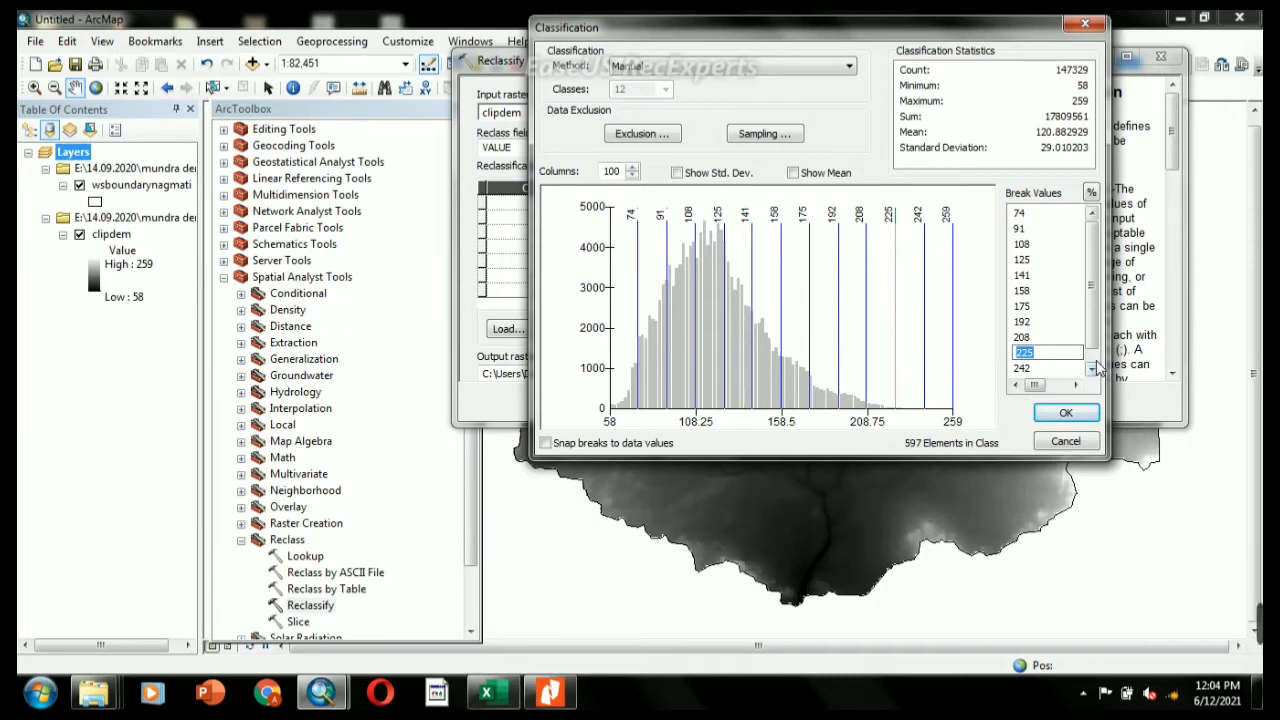
click(1092, 369)
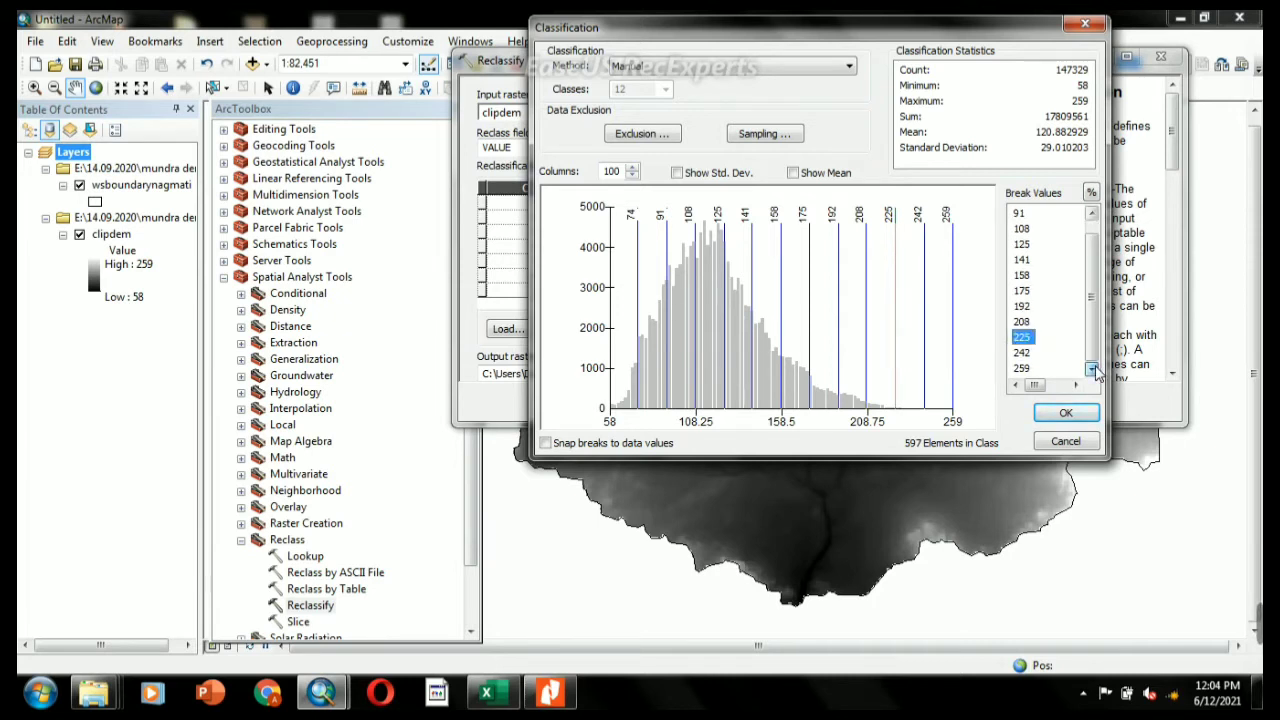
double_click(1030, 369)
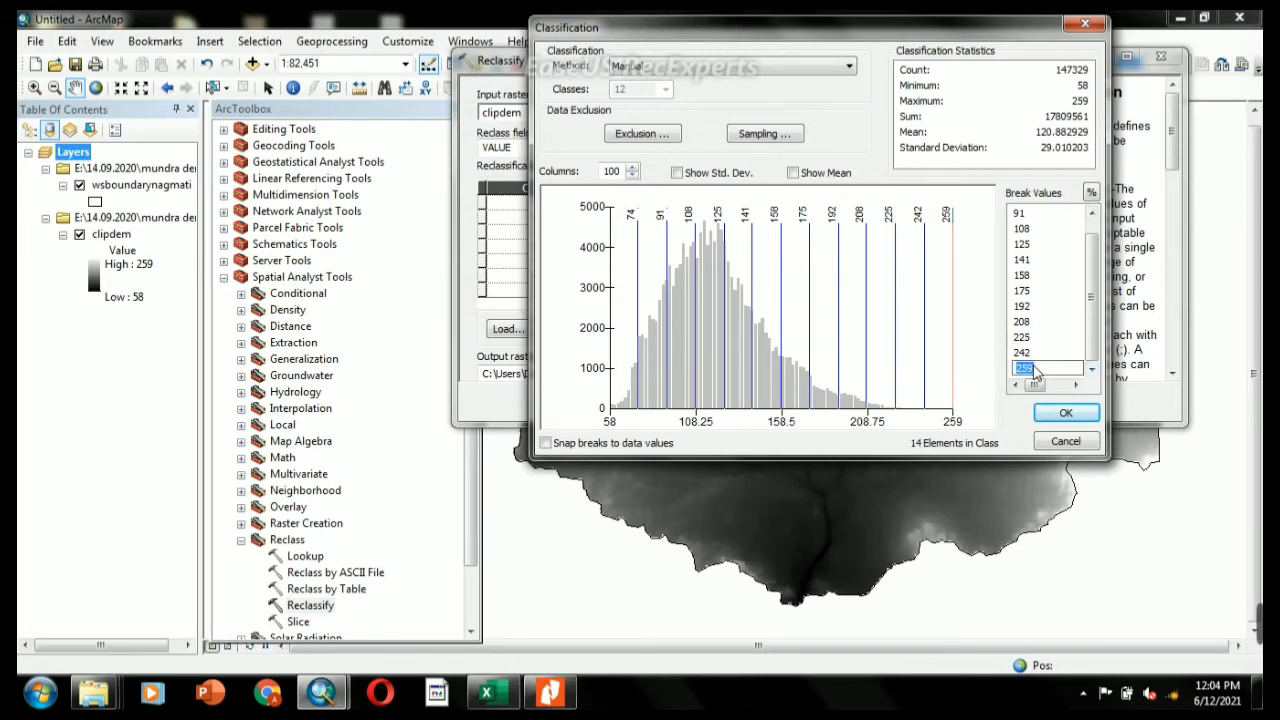
click(1094, 369)
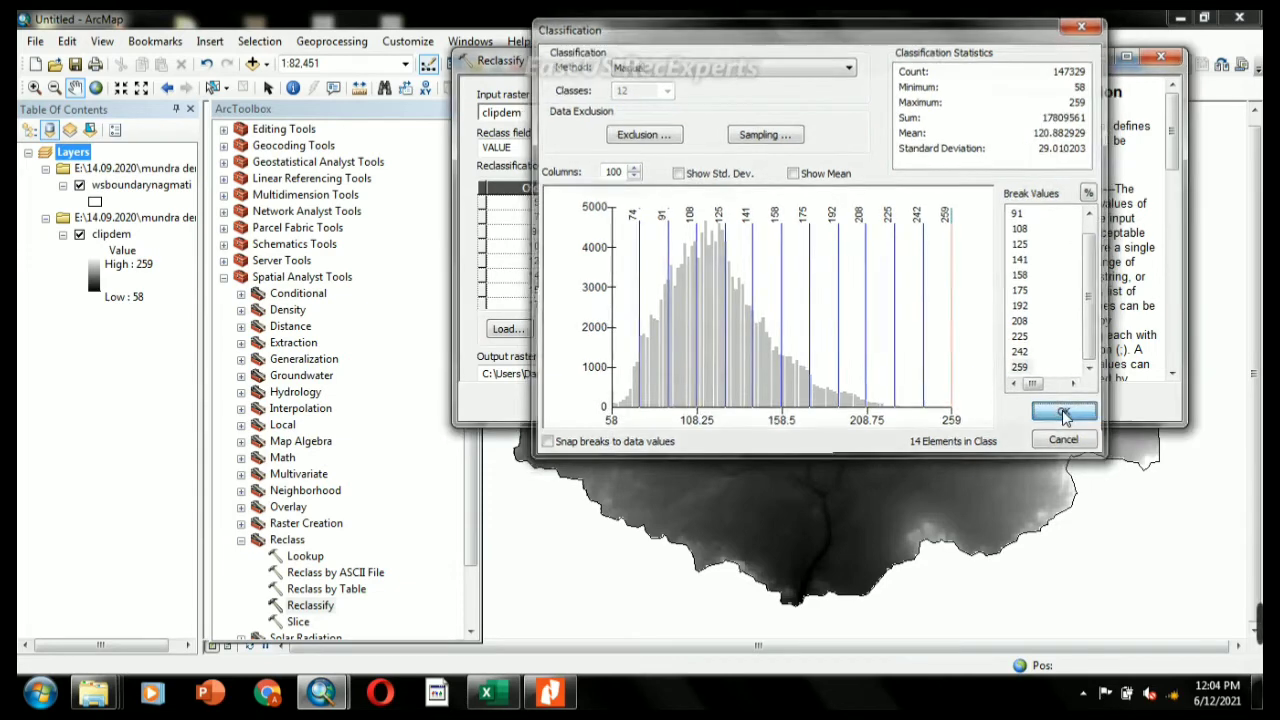
- Apply the twelve breaks, check the 1–12 remap table, and browse for the output raster
click(1066, 416)
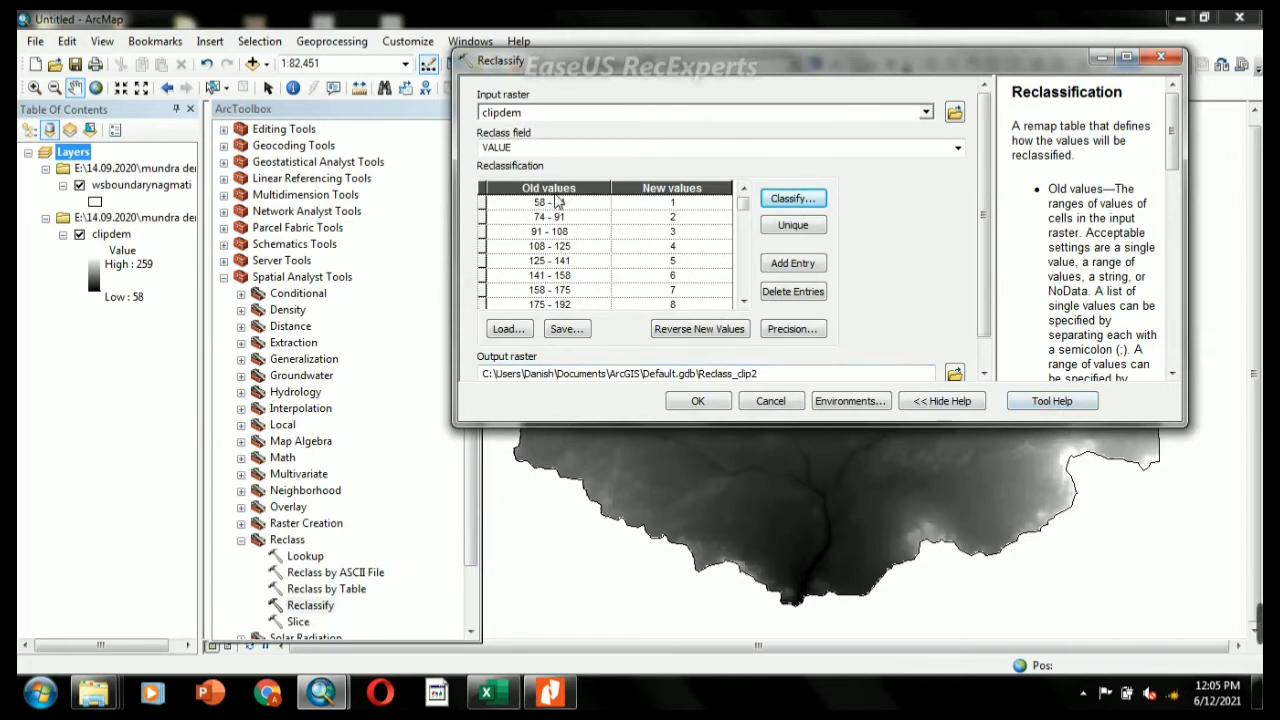
click(743, 304)
click(743, 304)
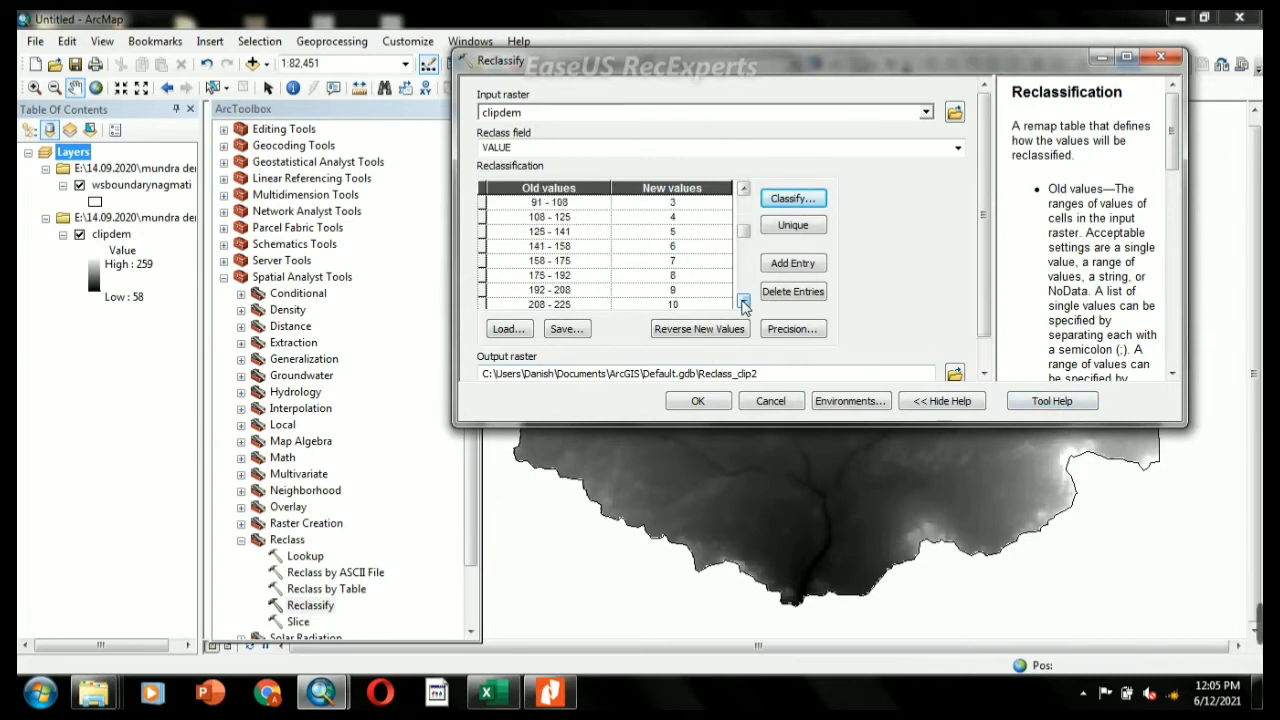
click(743, 304)
click(743, 304)
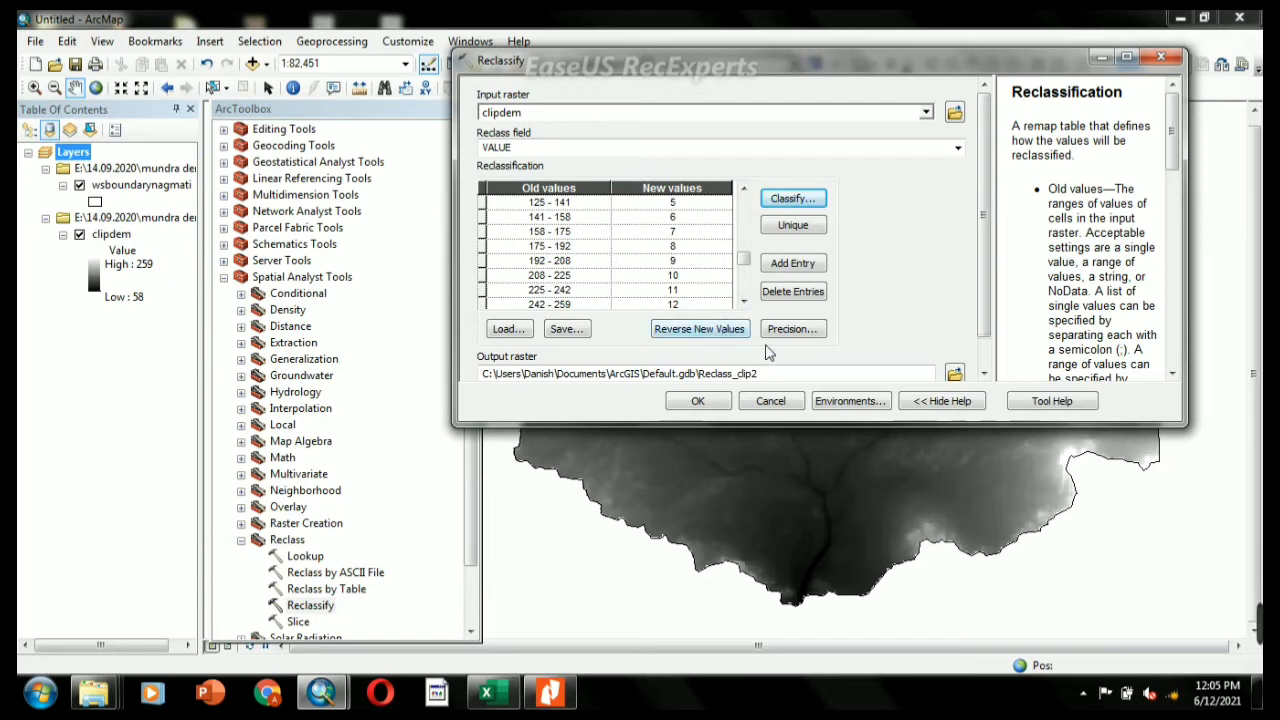
click(955, 374)
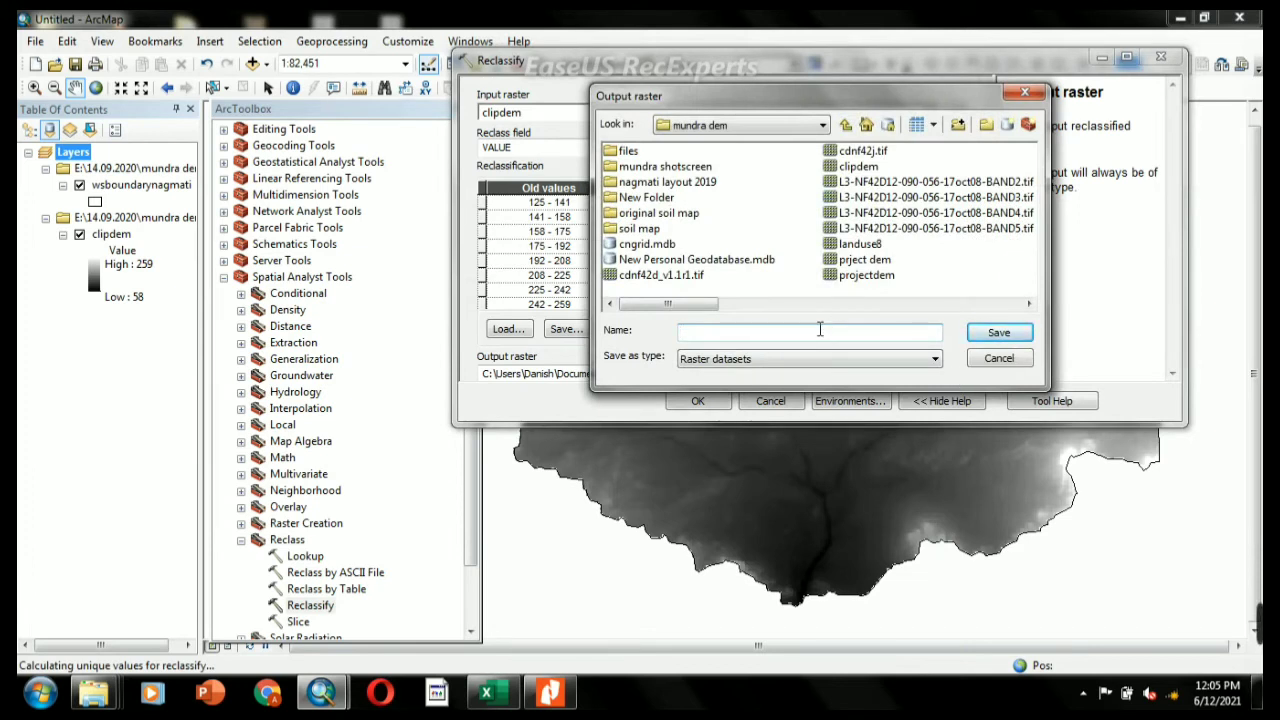
- Name the output raster reclassdem1 and run Reclassify to create the 12-class raster
text(reclassde)
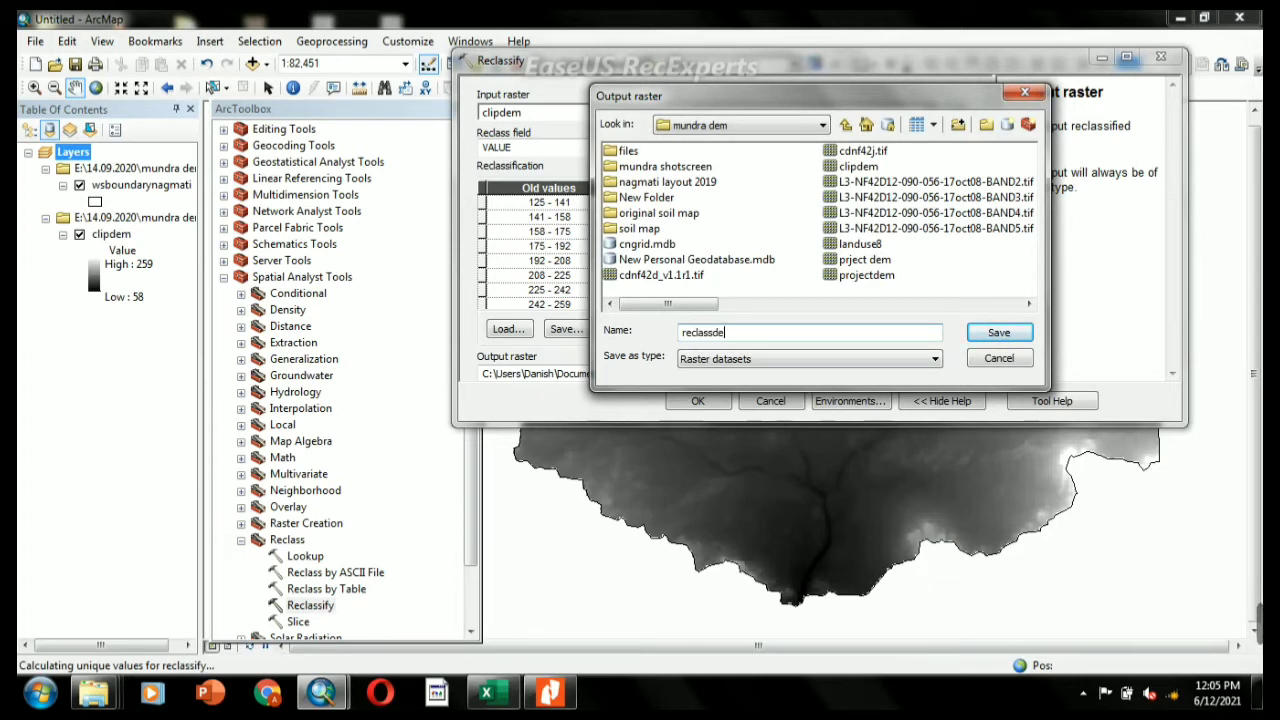
text(m1)
click(998, 333)
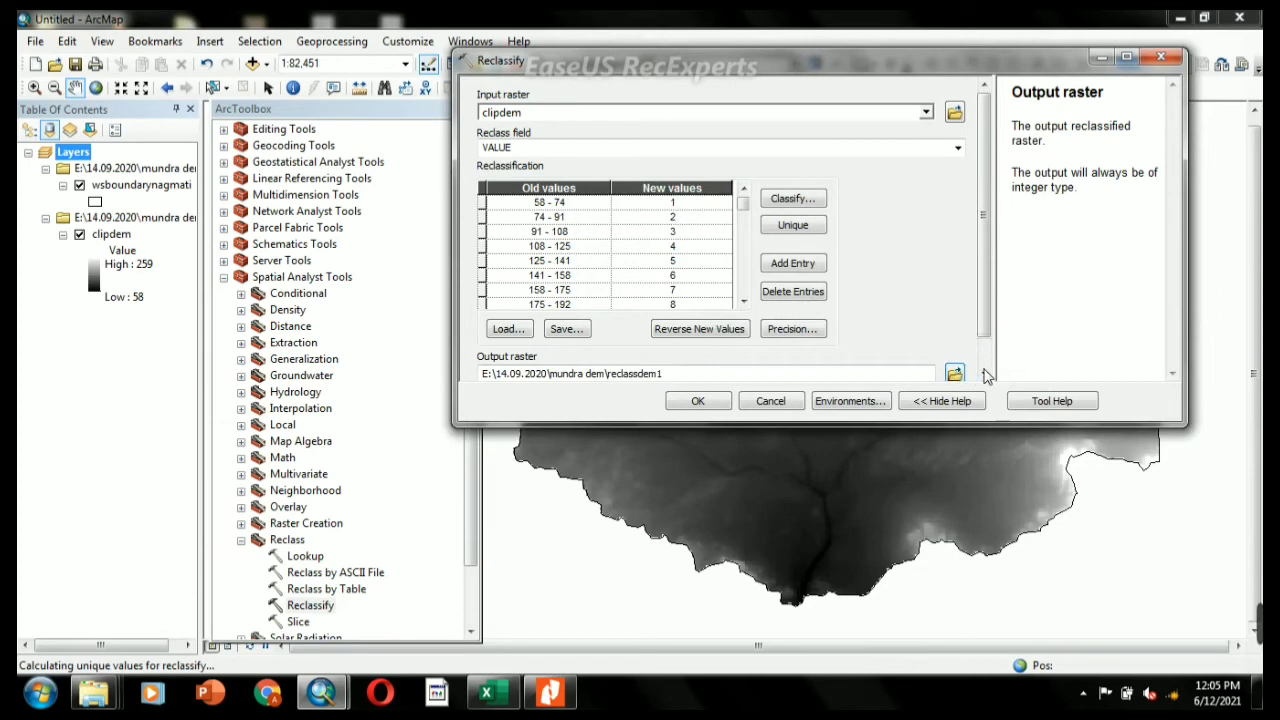
click(987, 374)
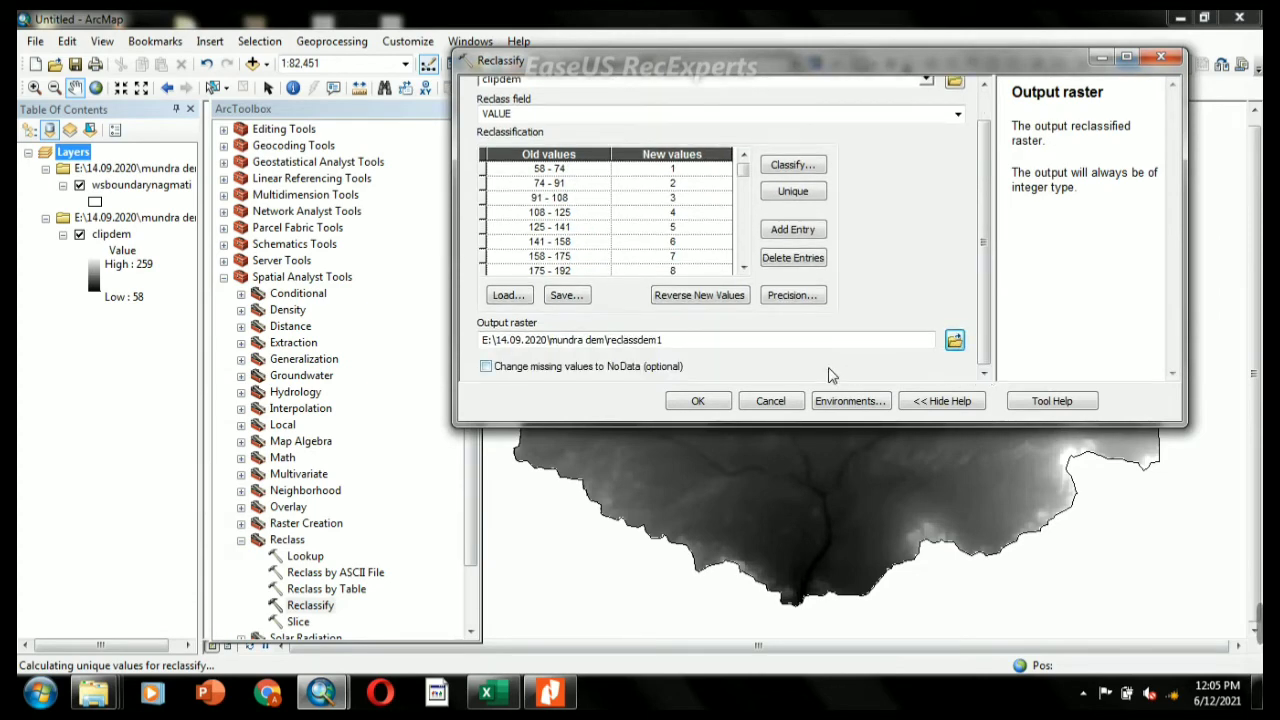
click(698, 401)
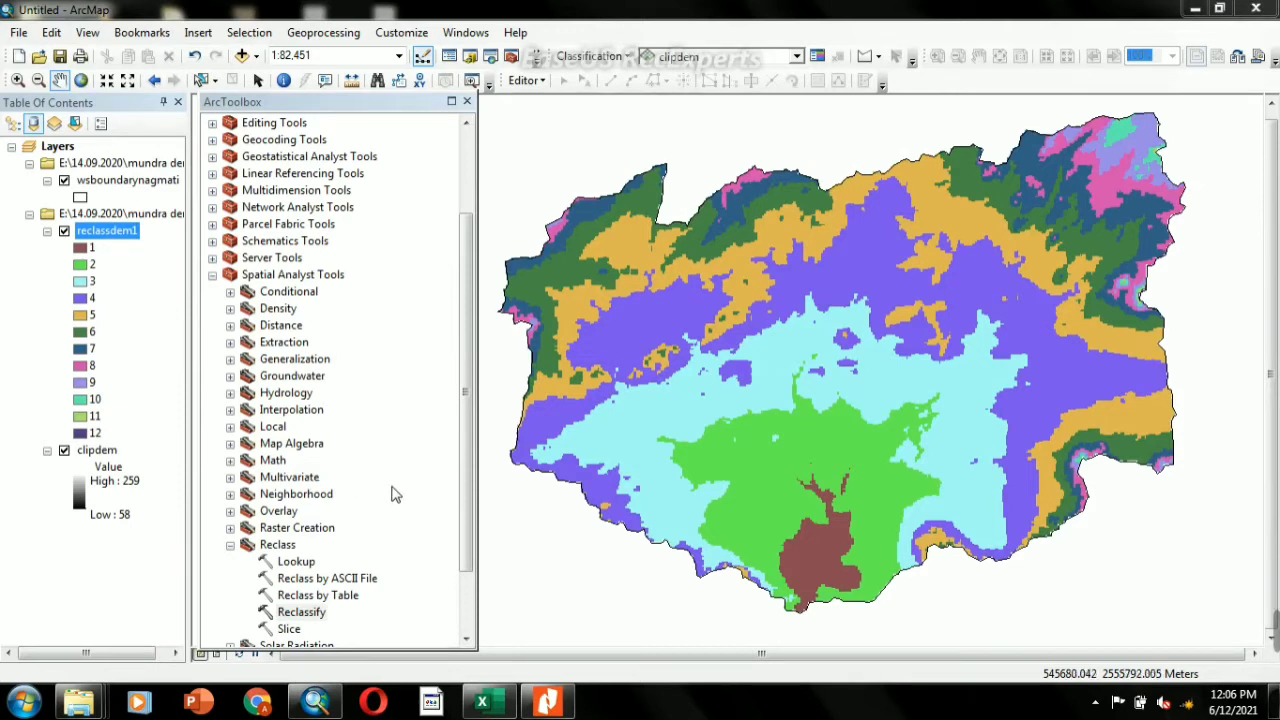
- Collapse Reclass and open Zonal Statistics as Table from the Zonal toolset
click(472, 597)
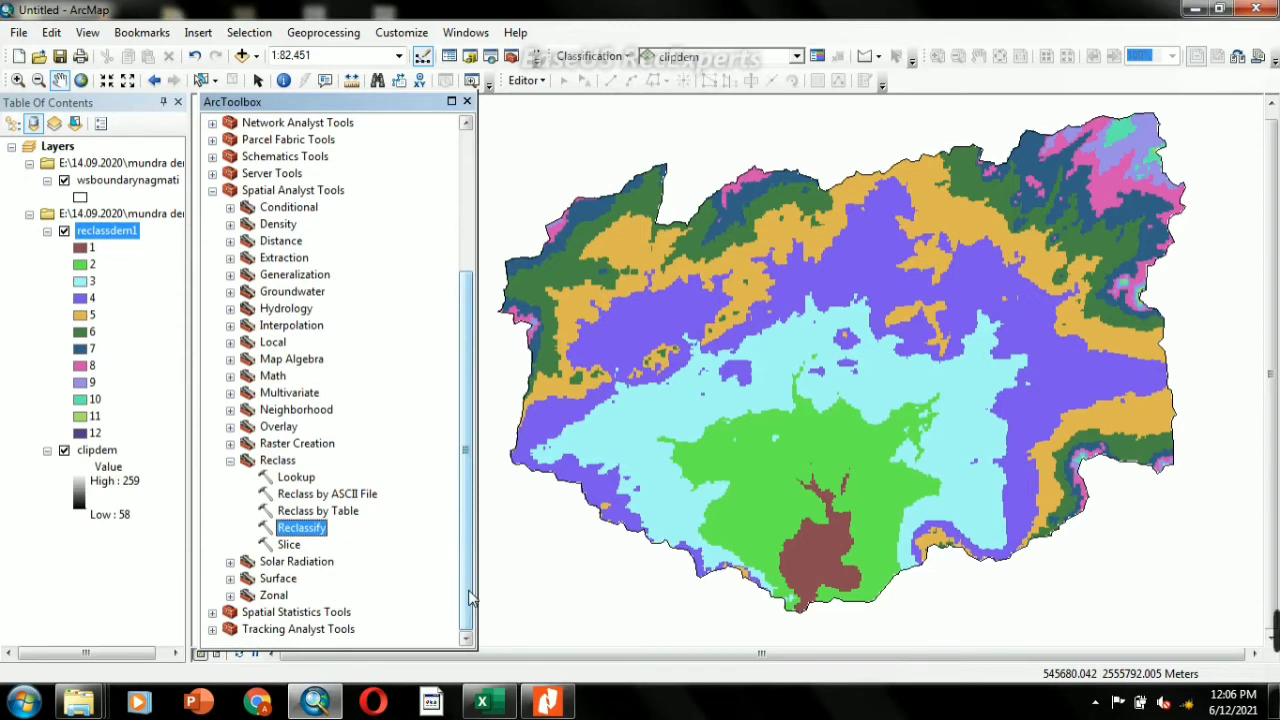
click(230, 461)
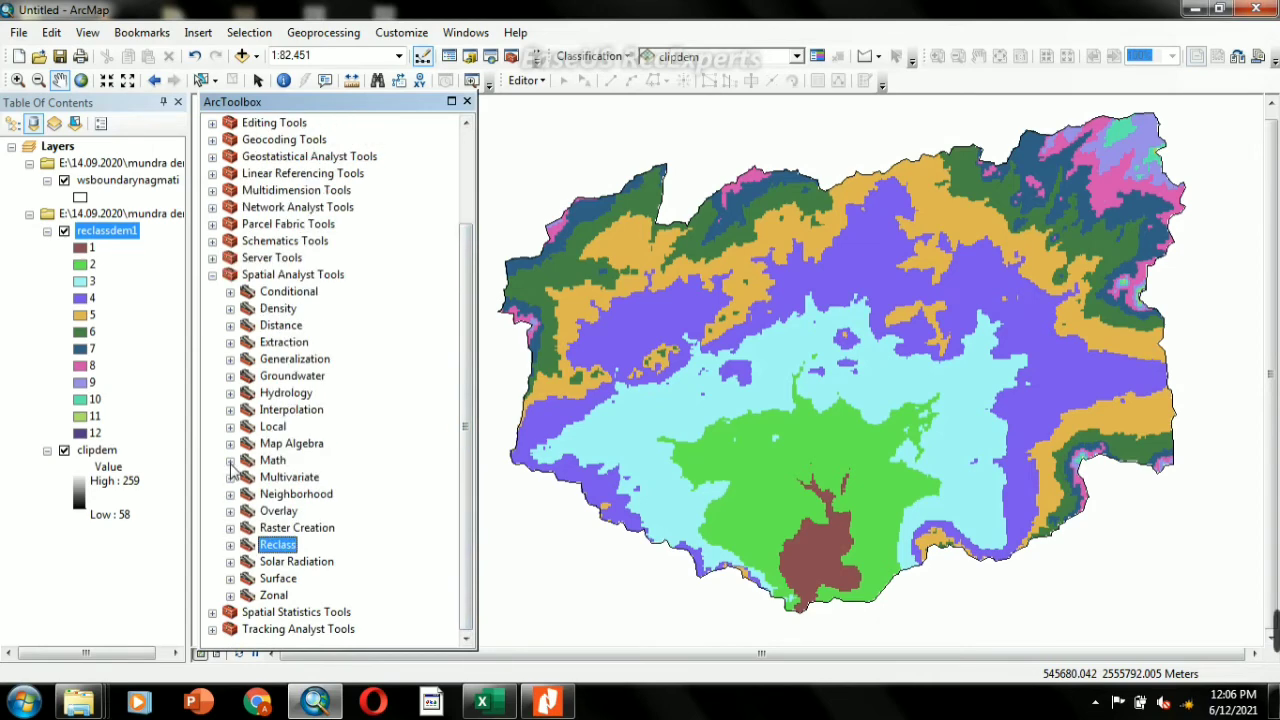
click(230, 595)
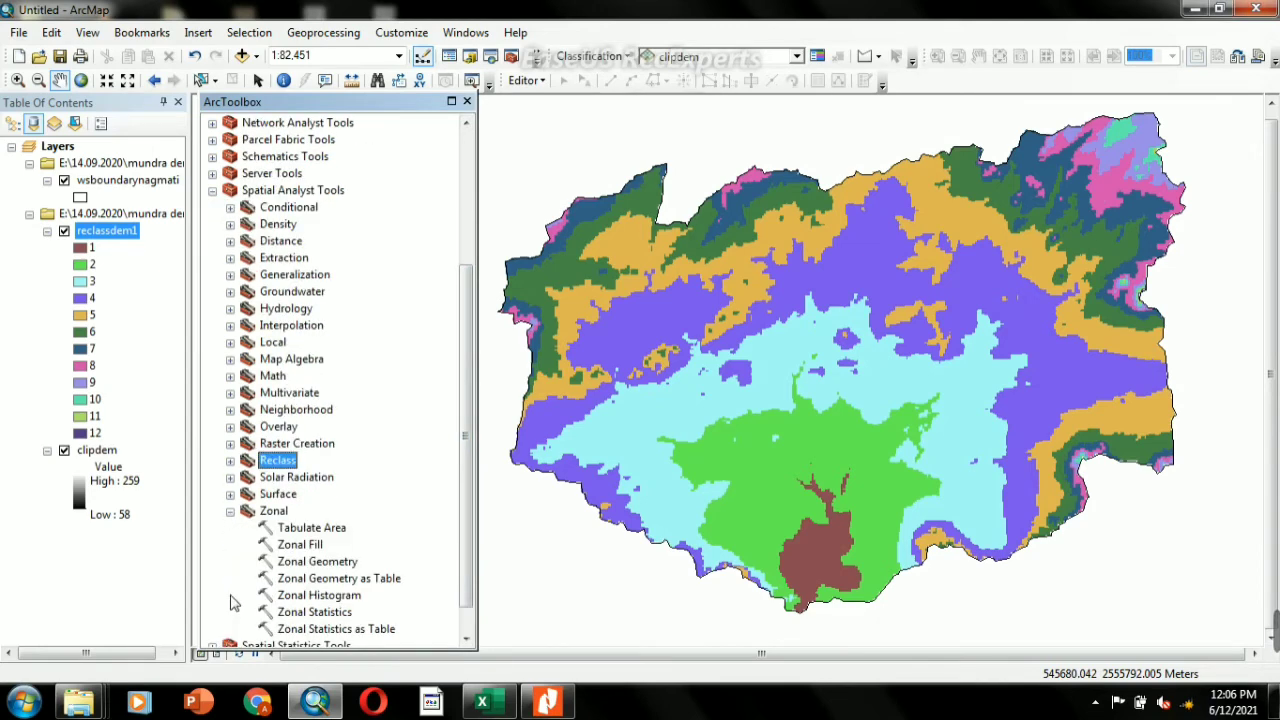
click(466, 637)
click(466, 637)
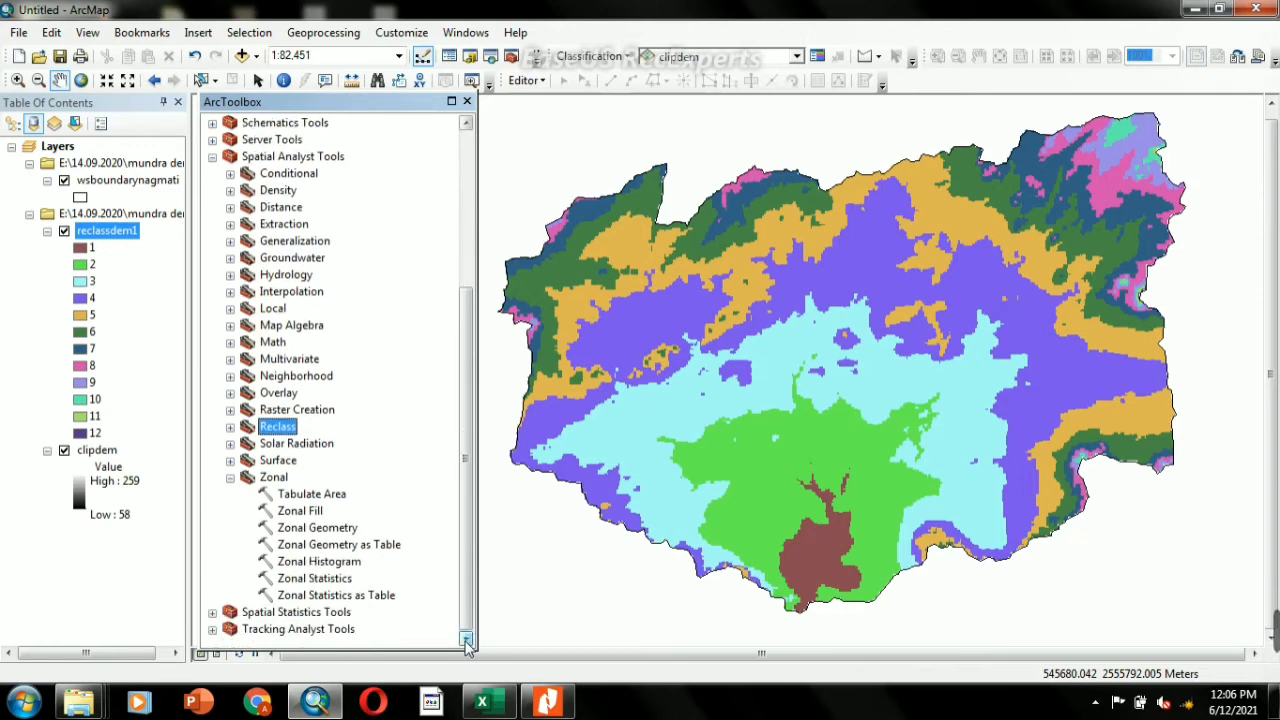
double_click(338, 596)
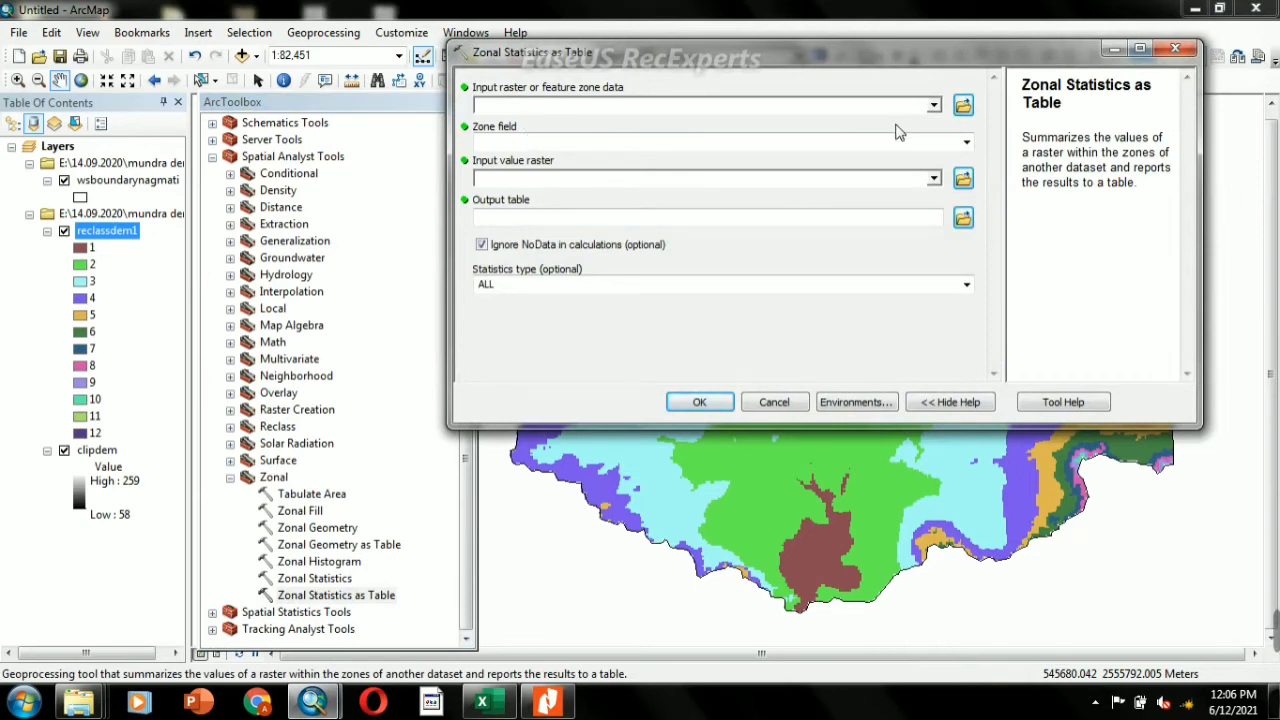
- Use reclassdem1 as zone data and clipdem as value raster, then browse for the output table
click(934, 106)
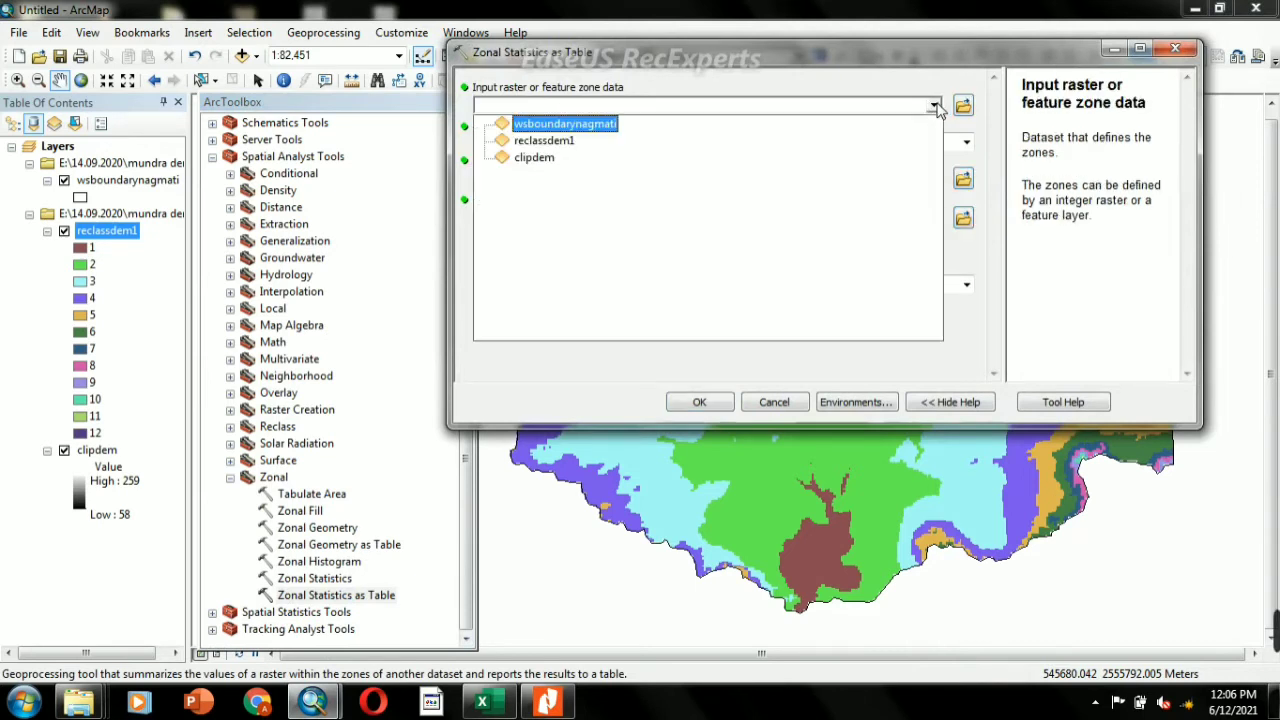
click(560, 146)
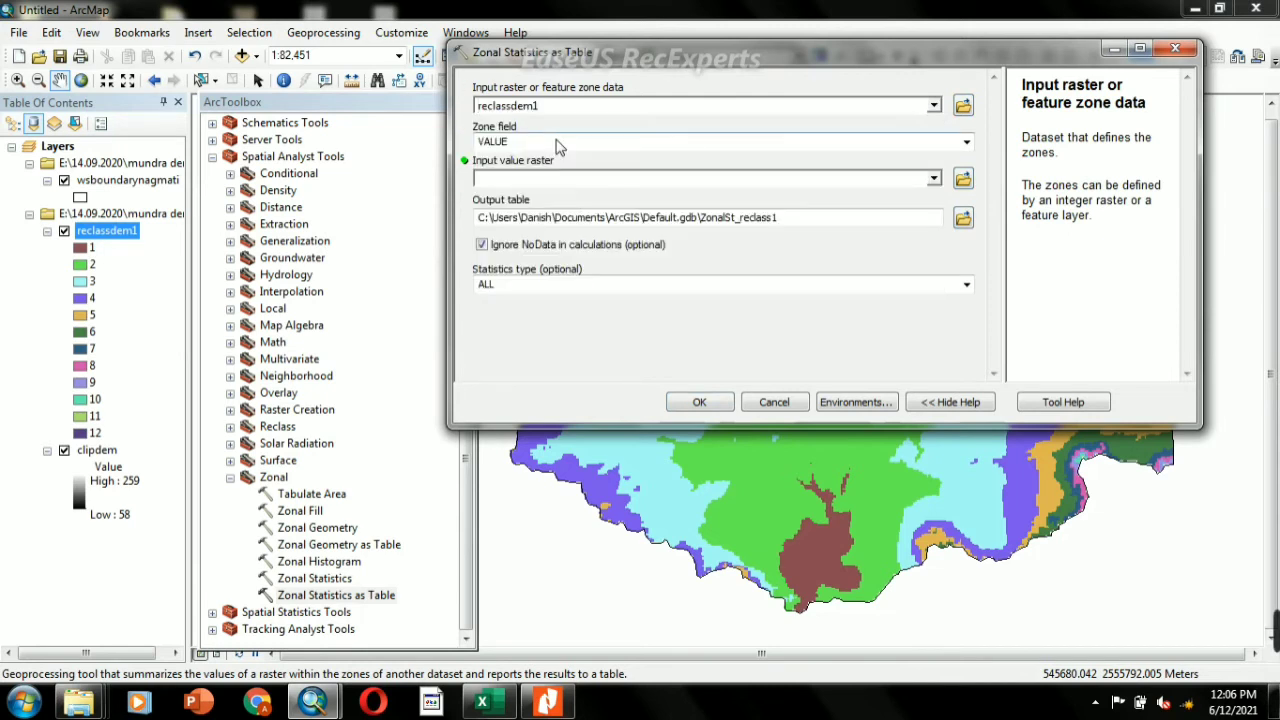
click(935, 180)
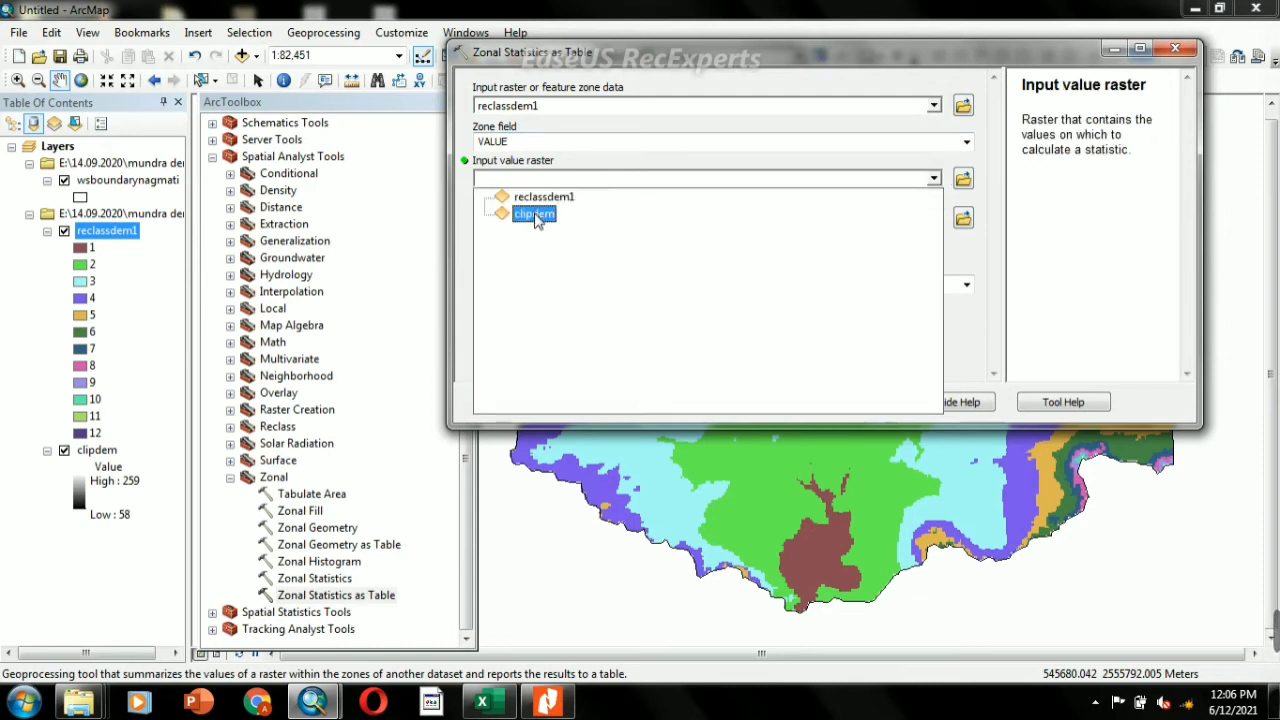
click(535, 214)
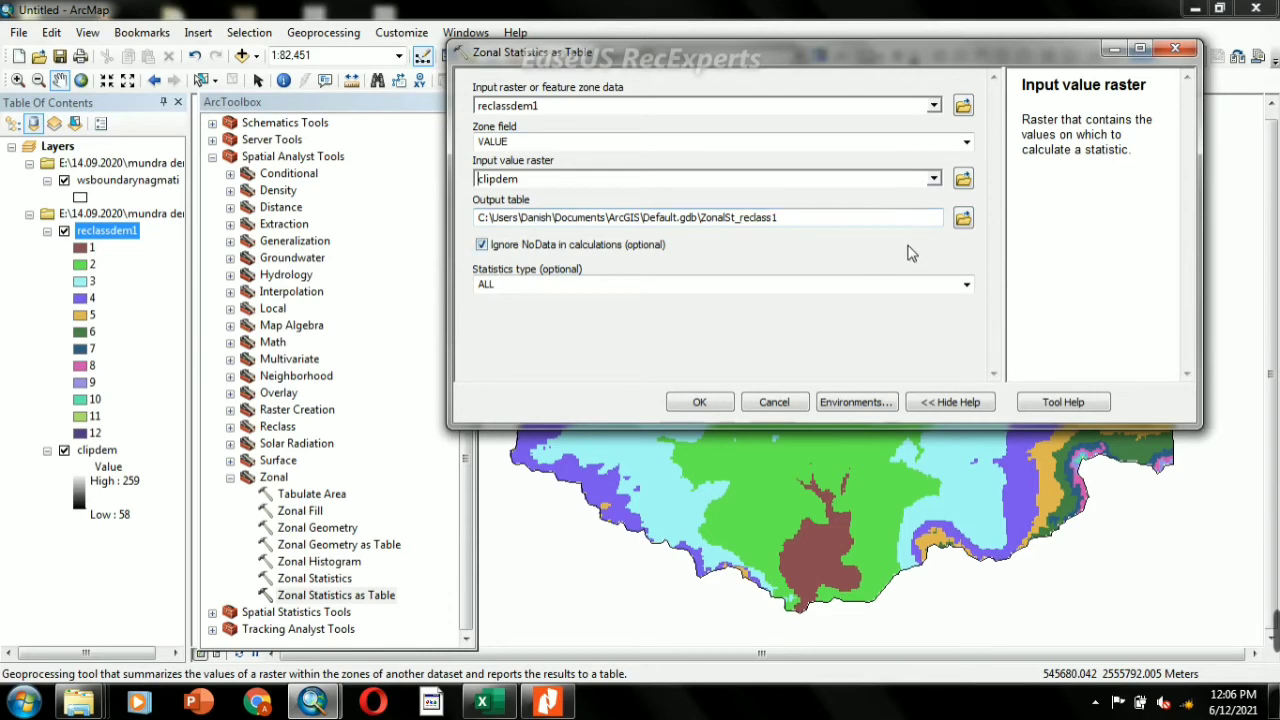
click(964, 219)
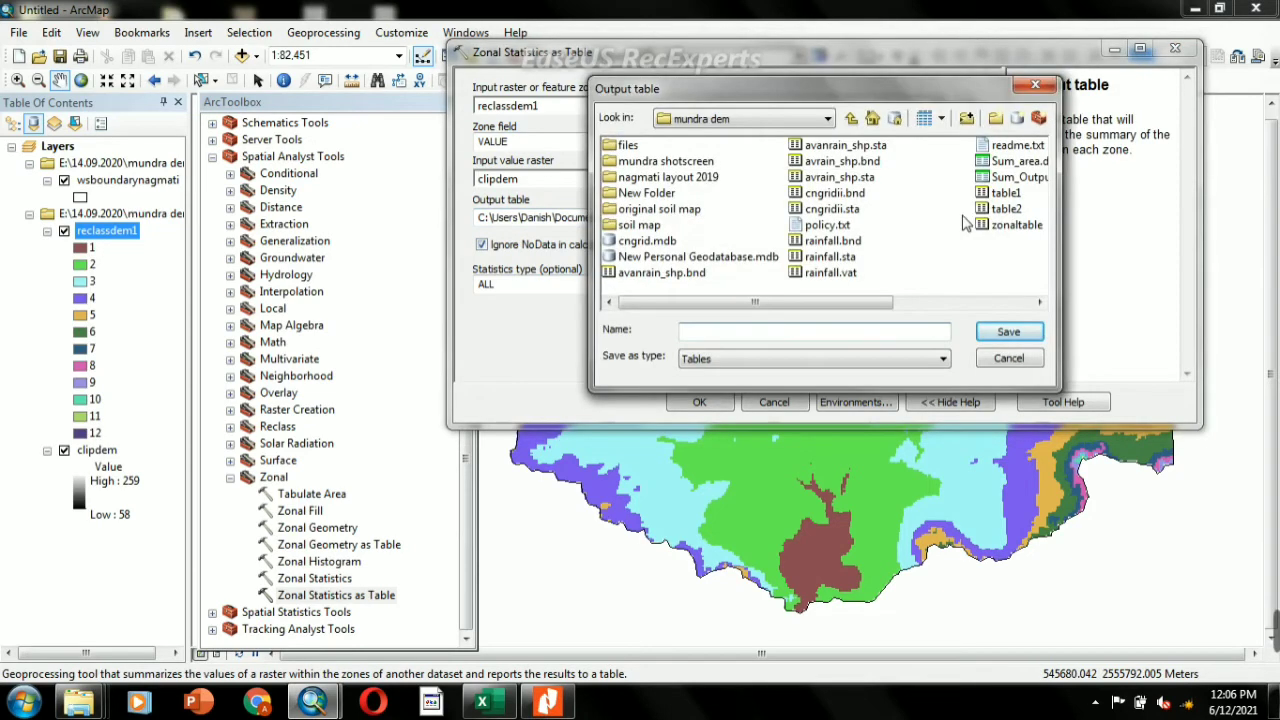
- Save the output table as zonaltablea in the mundra dem folder after the name zonaltable fails
click(699, 329)
text(zonaltable)
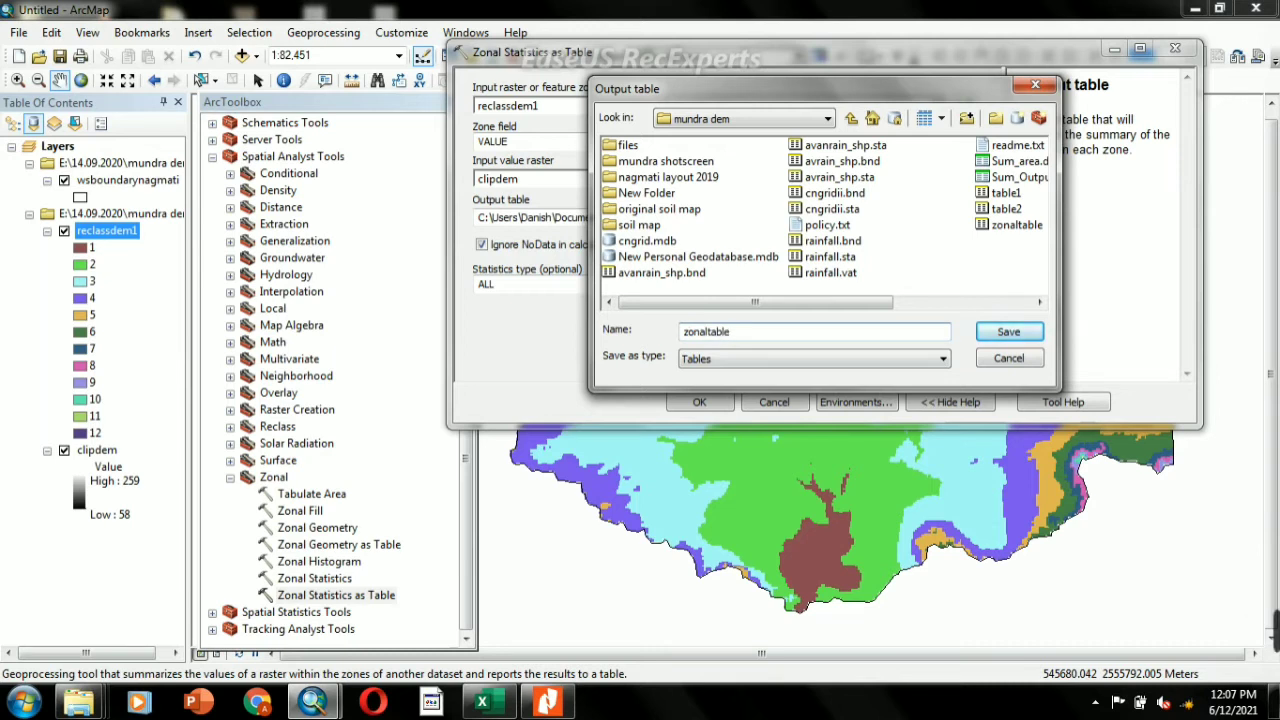
click(983, 337)
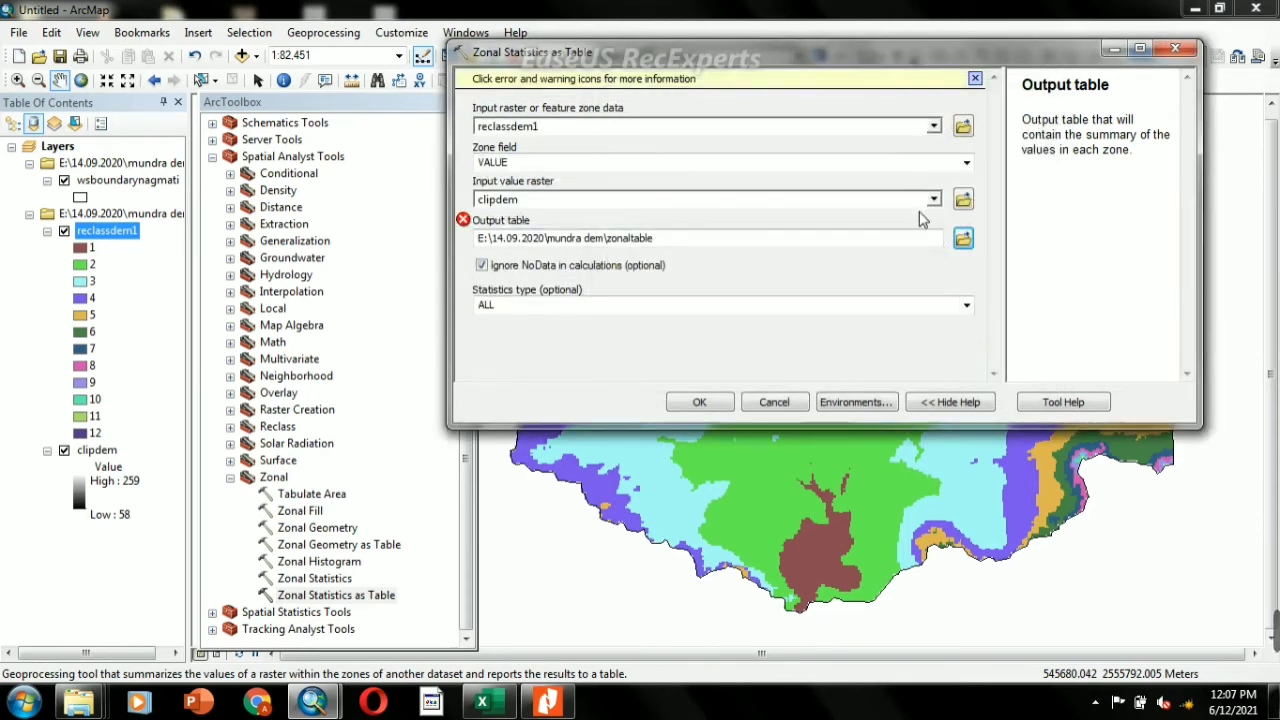
click(962, 241)
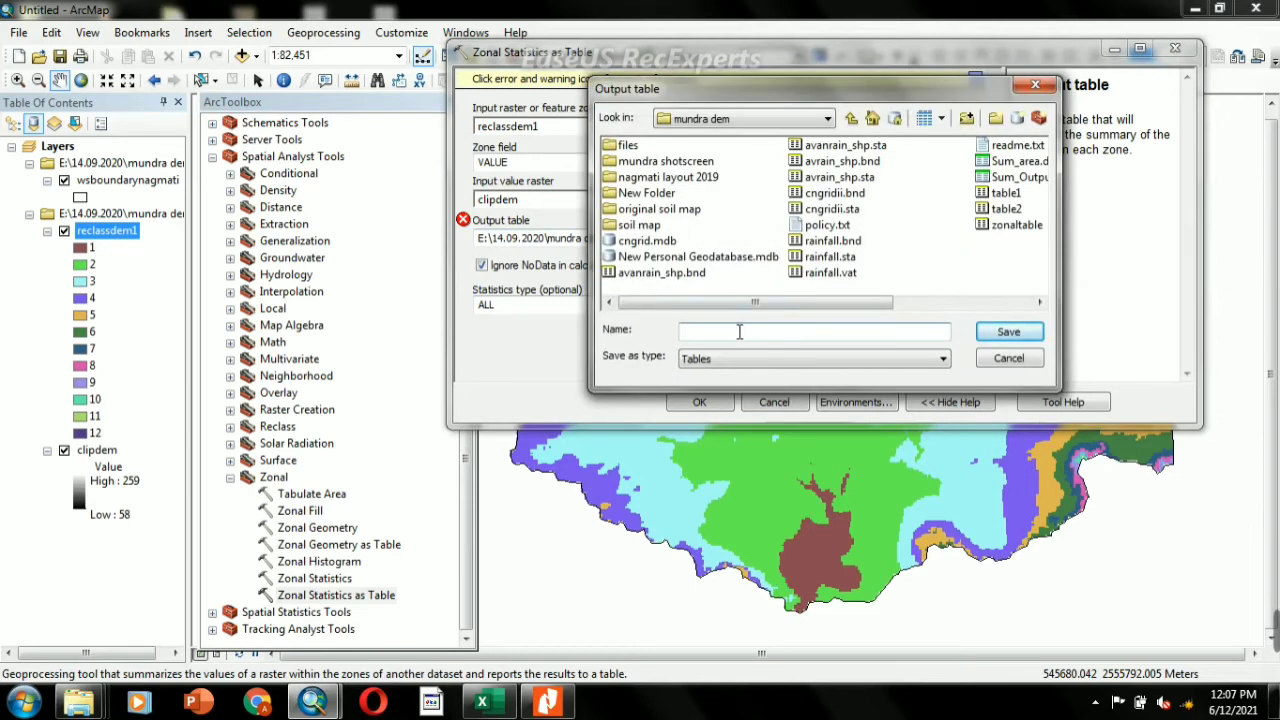
text(zonaltable)
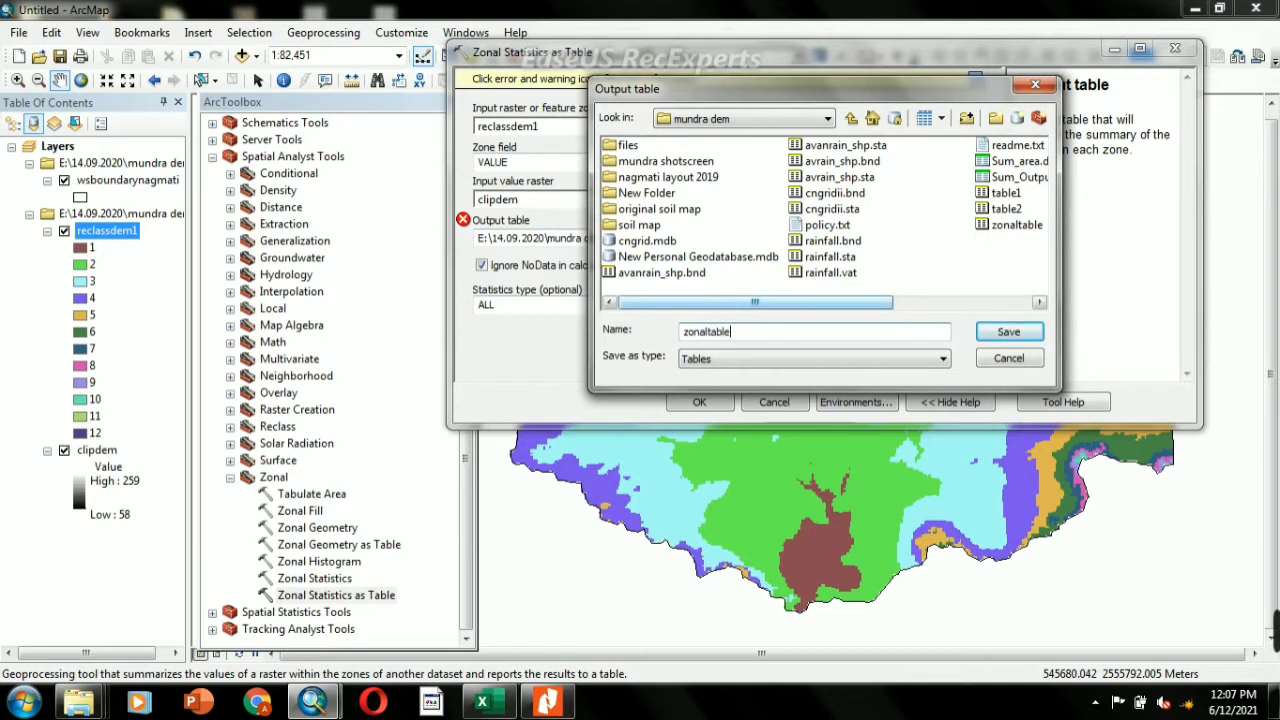
text(a)
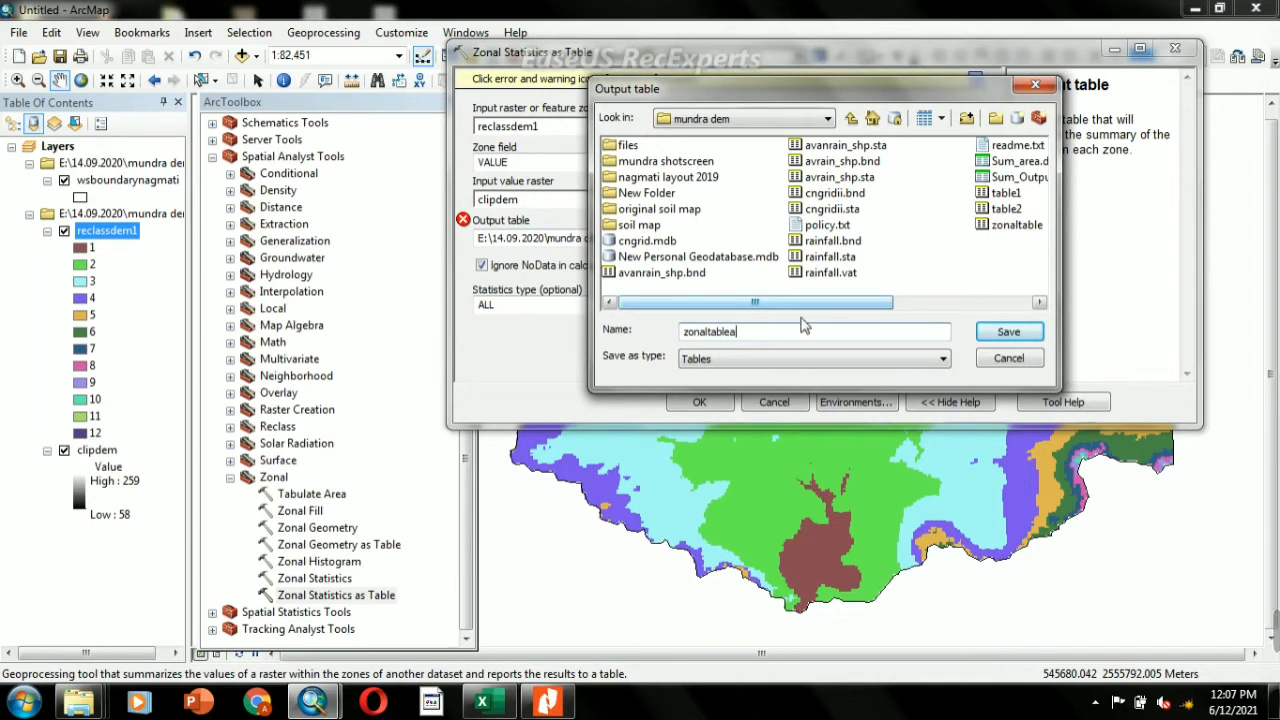
click(982, 338)
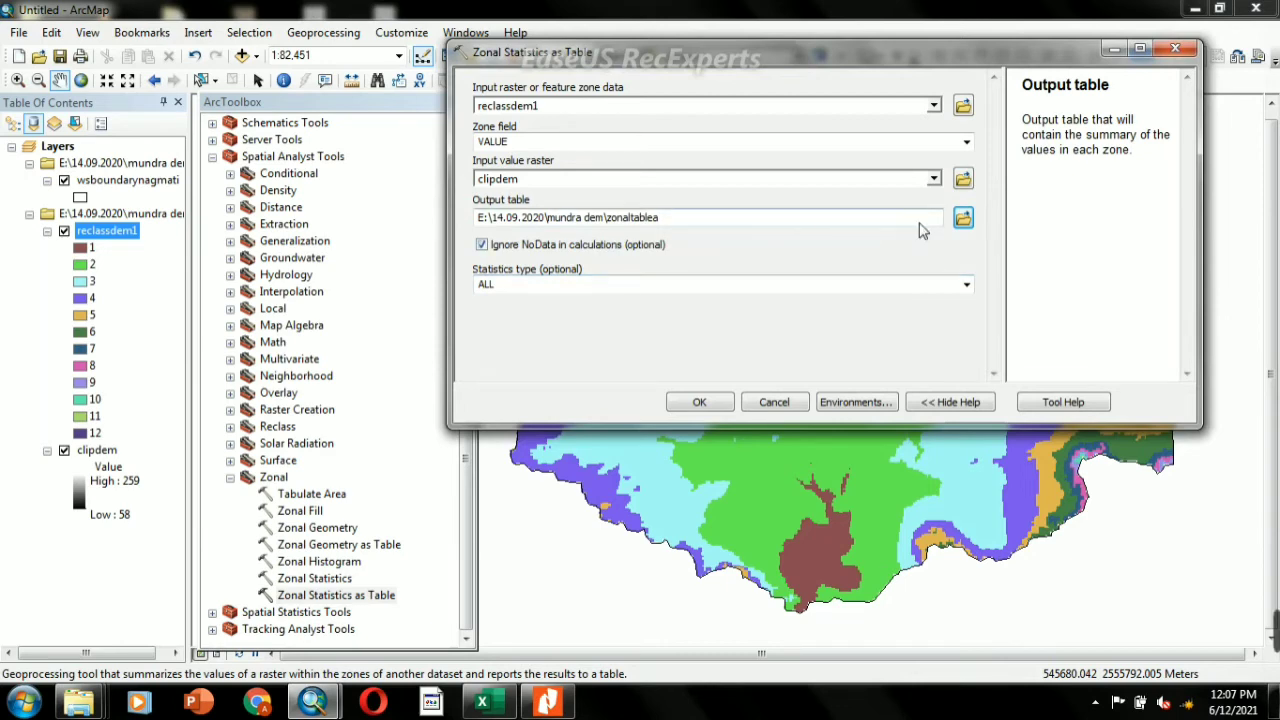
- Run Zonal Statistics as Table and bring up the actions for the new zonaltablea table
click(700, 403)
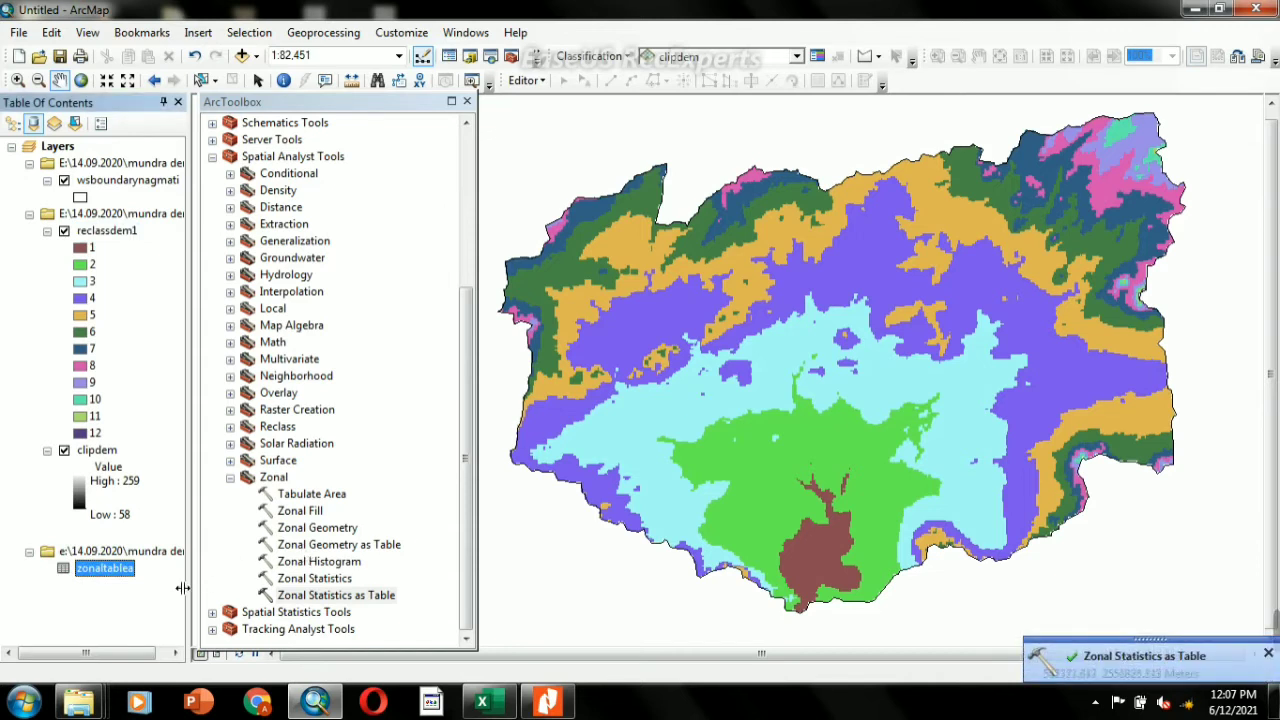
click(127, 579)
right_click(127, 579)
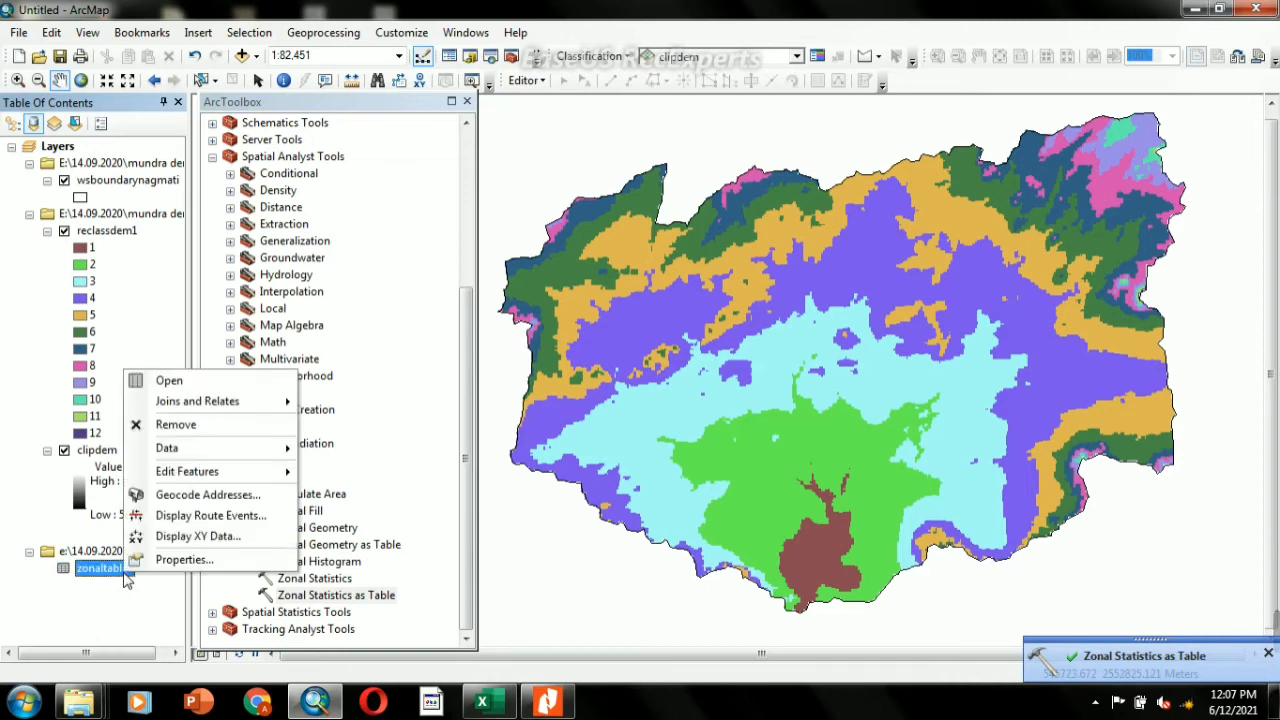
click(196, 385)
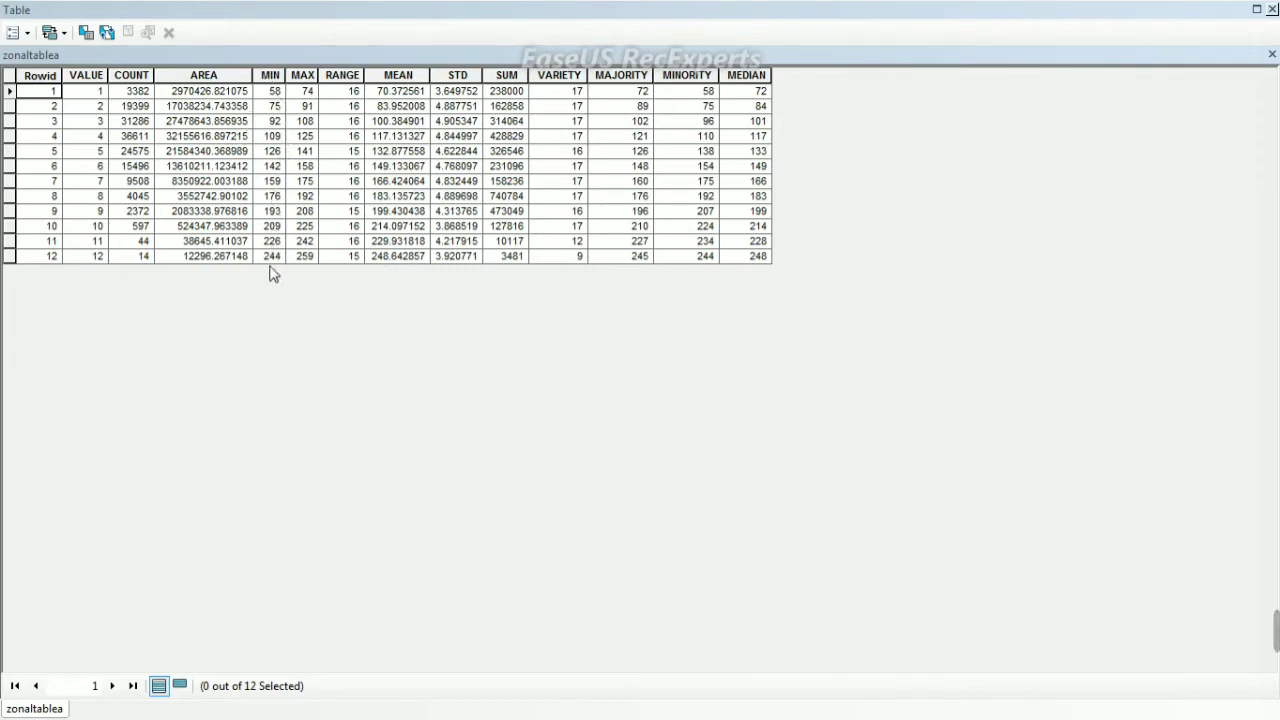
click(270, 76)
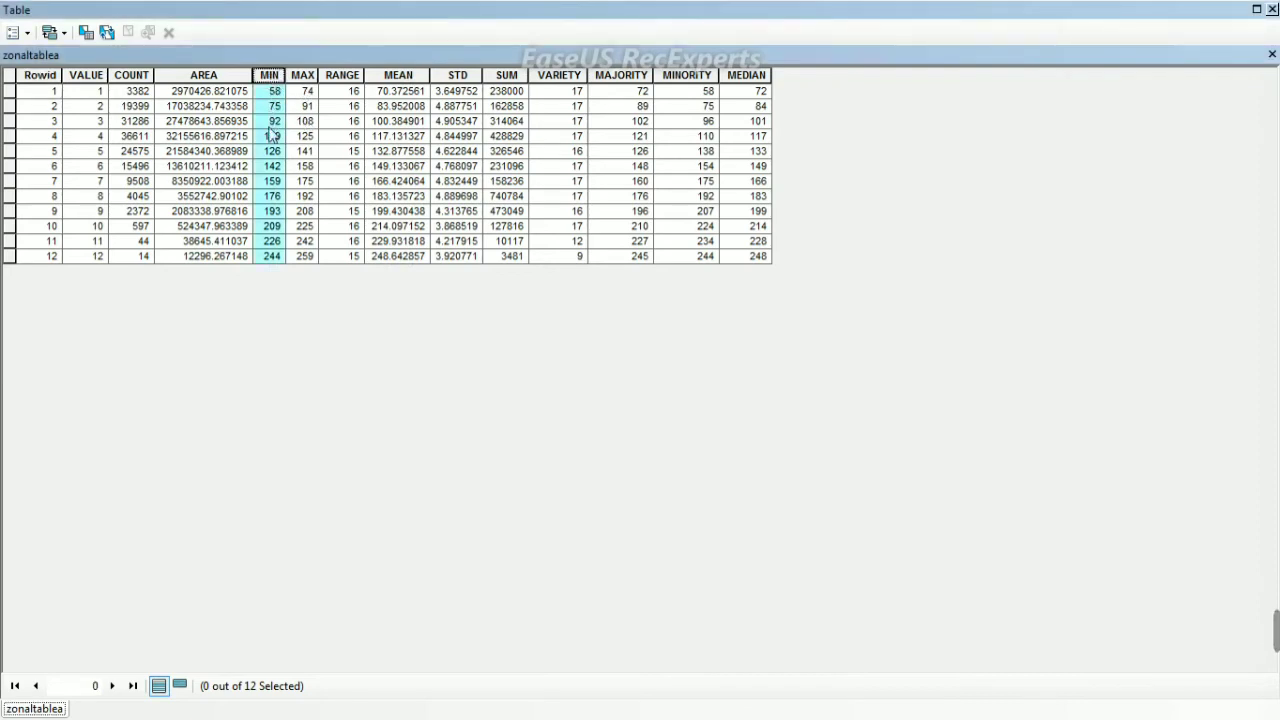
click(300, 75)
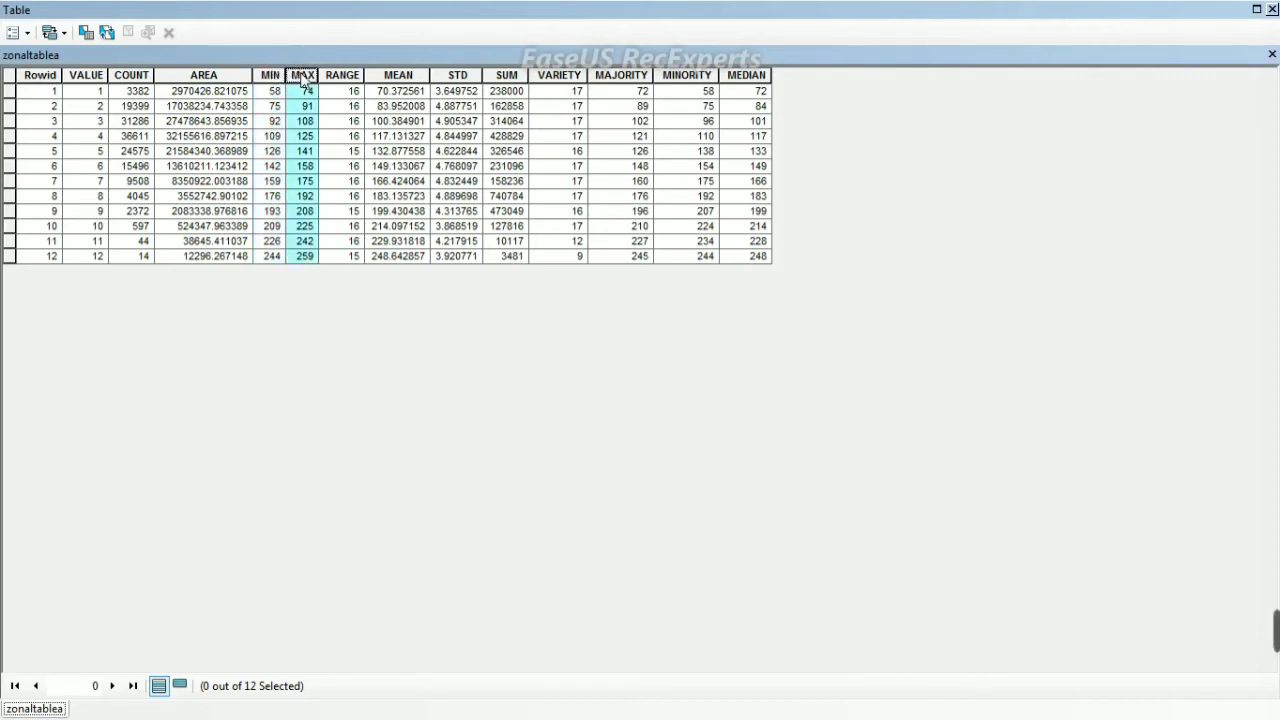
click(213, 75)
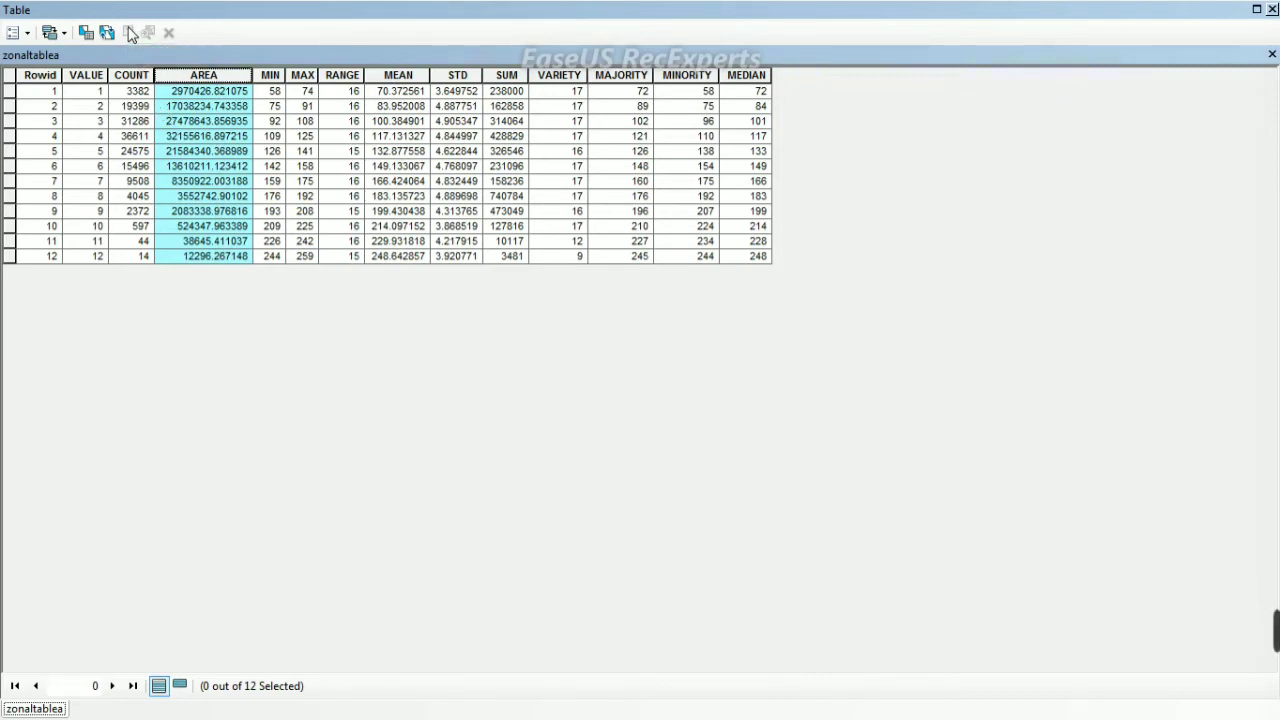
click(350, 230)
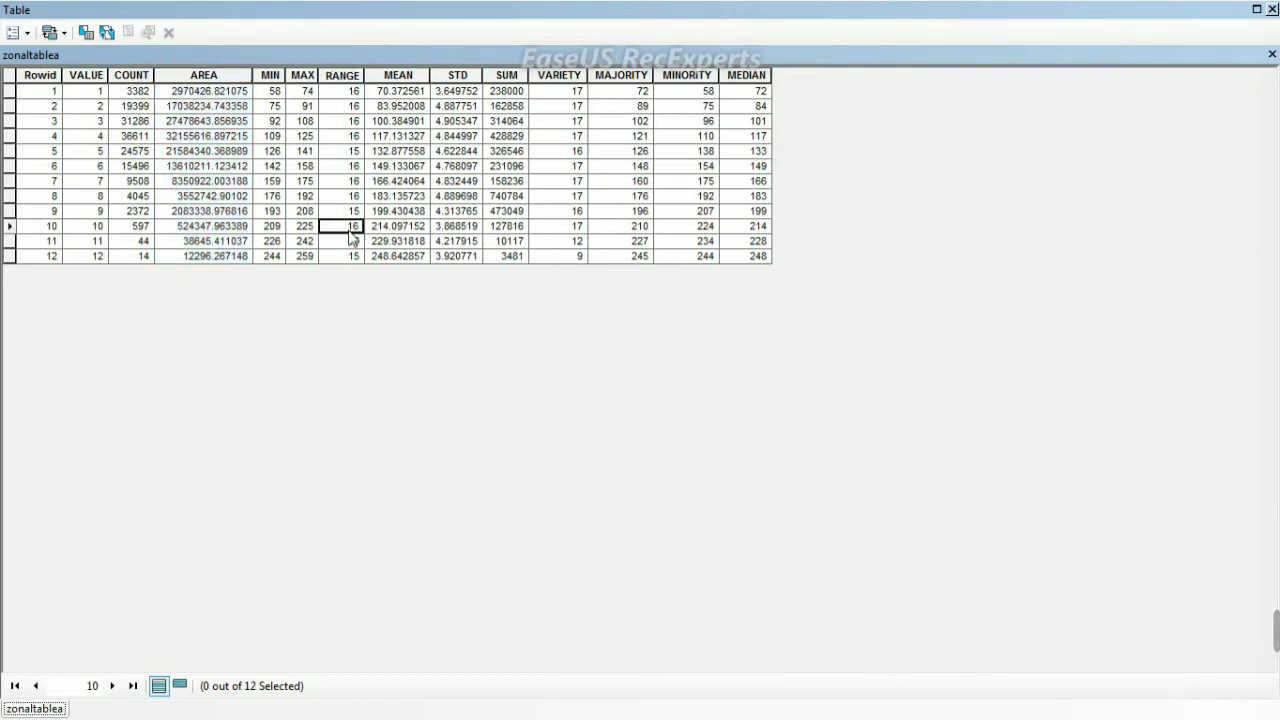
click(1271, 10)
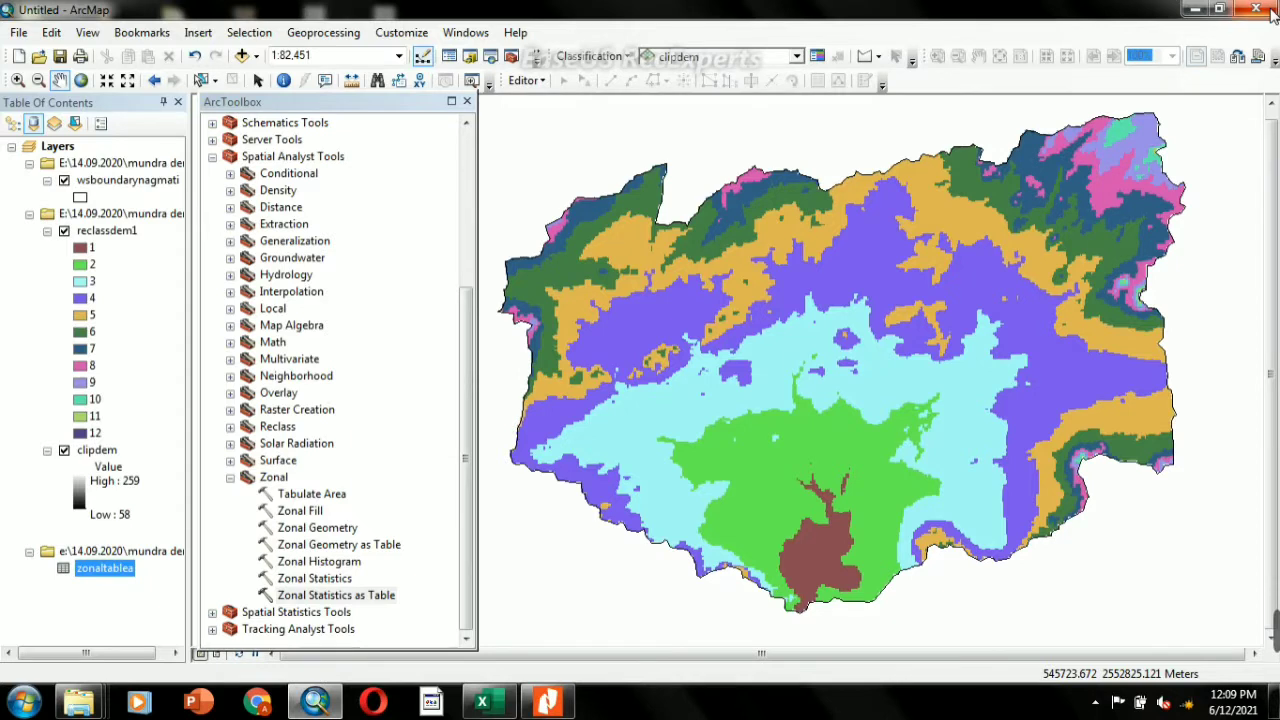
- Minimize ArcMap and restore the Hypsometric analysis workbook in Excel
click(1193, 10)
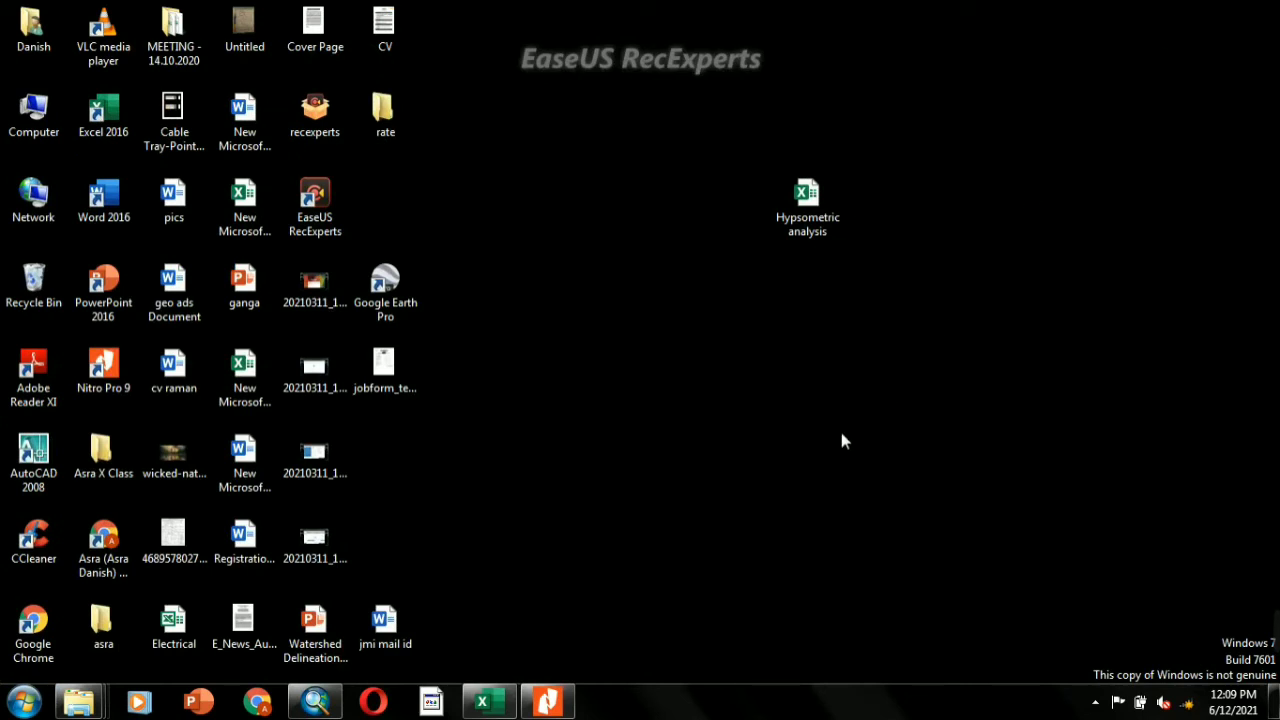
click(485, 703)
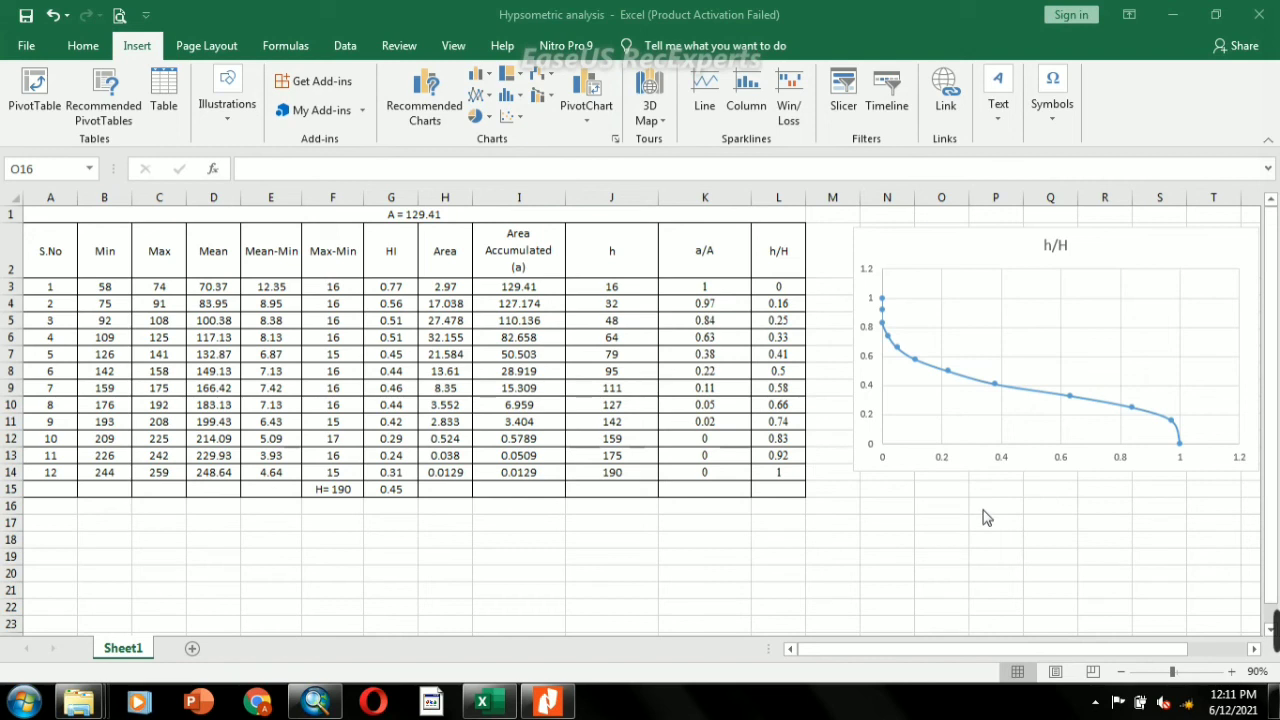
click(938, 512)
click(703, 256)
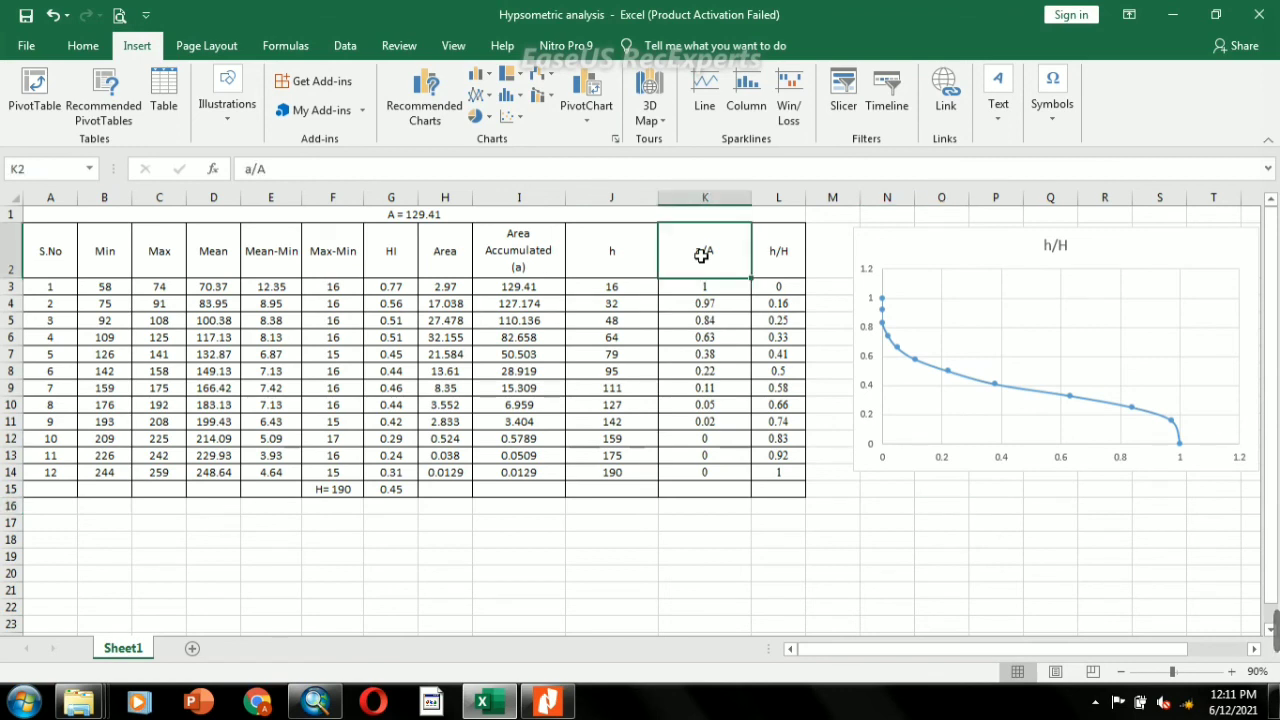
key(shift+Right)
key(shift+Down)
key(shift+Down)
key(shift+Down)
key(shift+Down)
key(shift+Down)
key(shift+Down)
key(shift+Down)
key(shift+Down)
key(shift+Down)
key(shift+Down)
key(shift+Down)
key(shift+Down)
key(shift+Down)
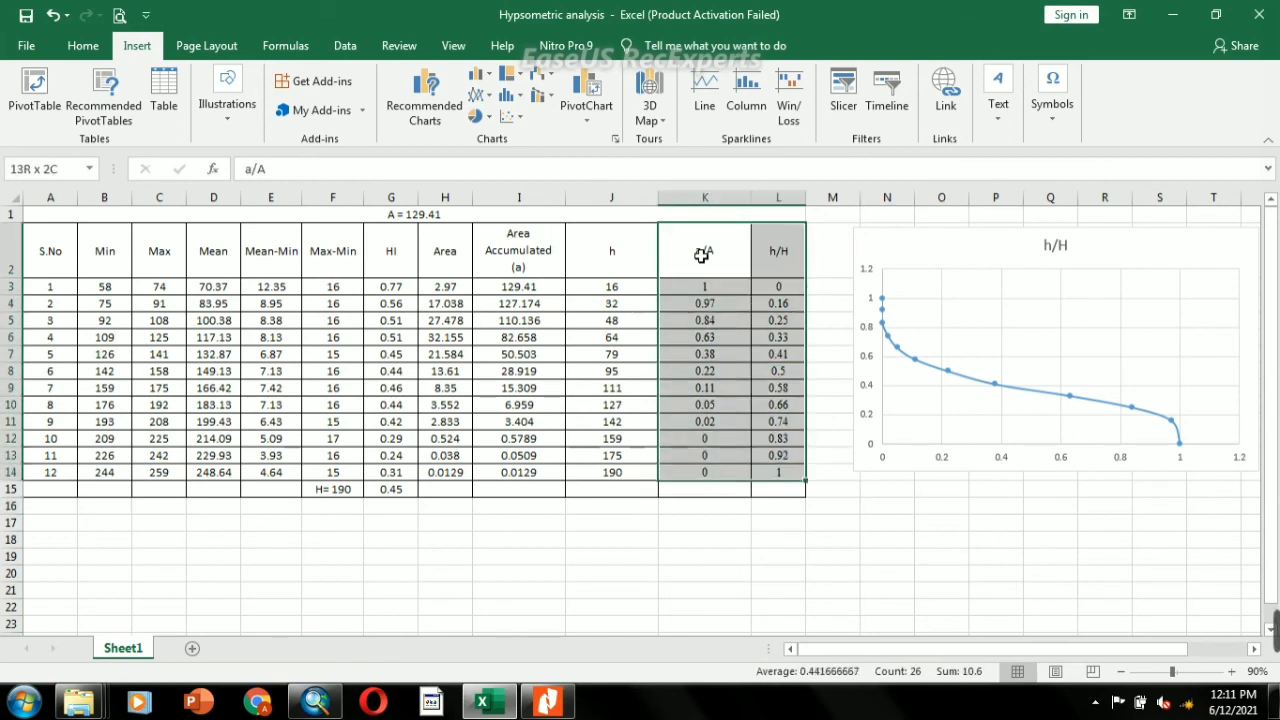
click(986, 495)
click(1157, 267)
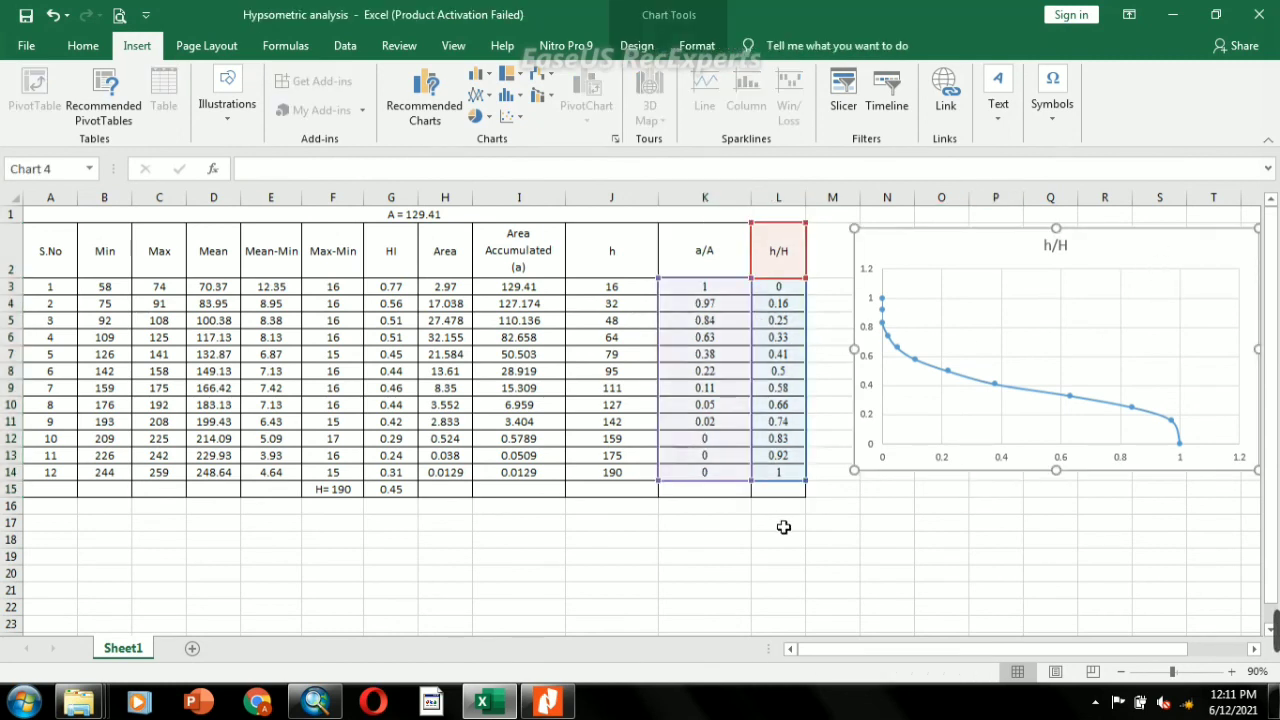
click(985, 528)
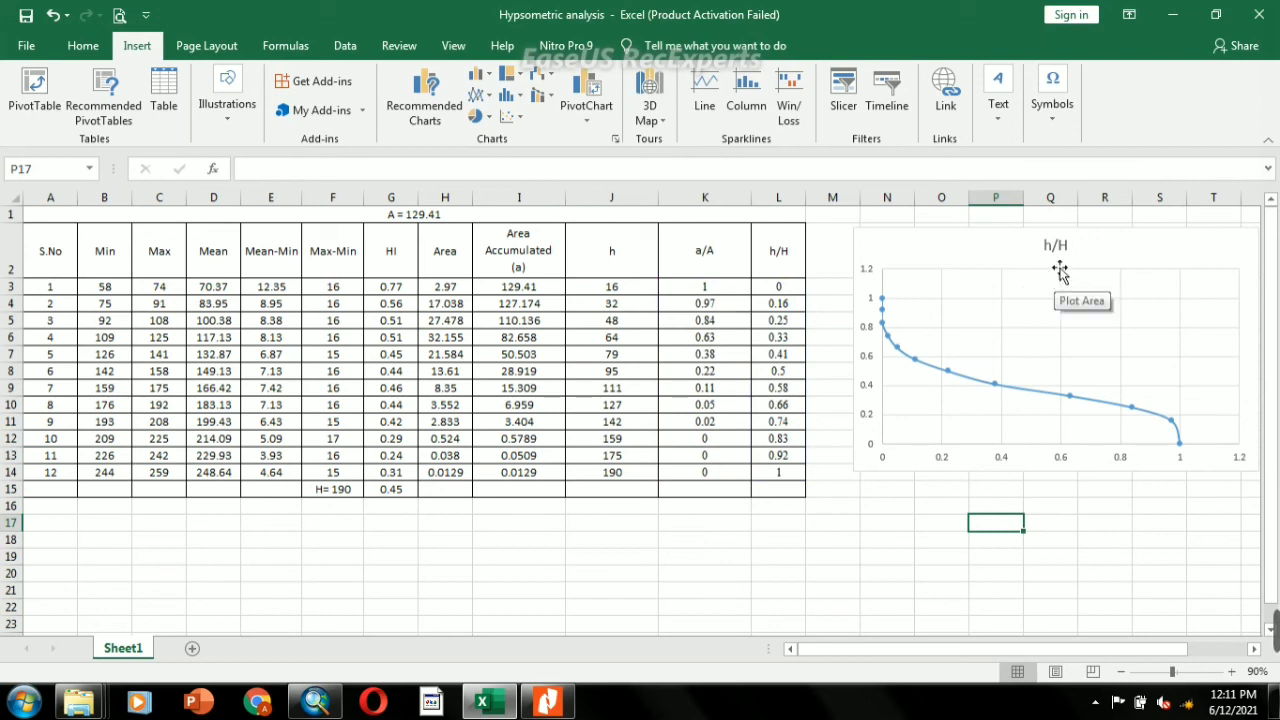
click(1090, 256)
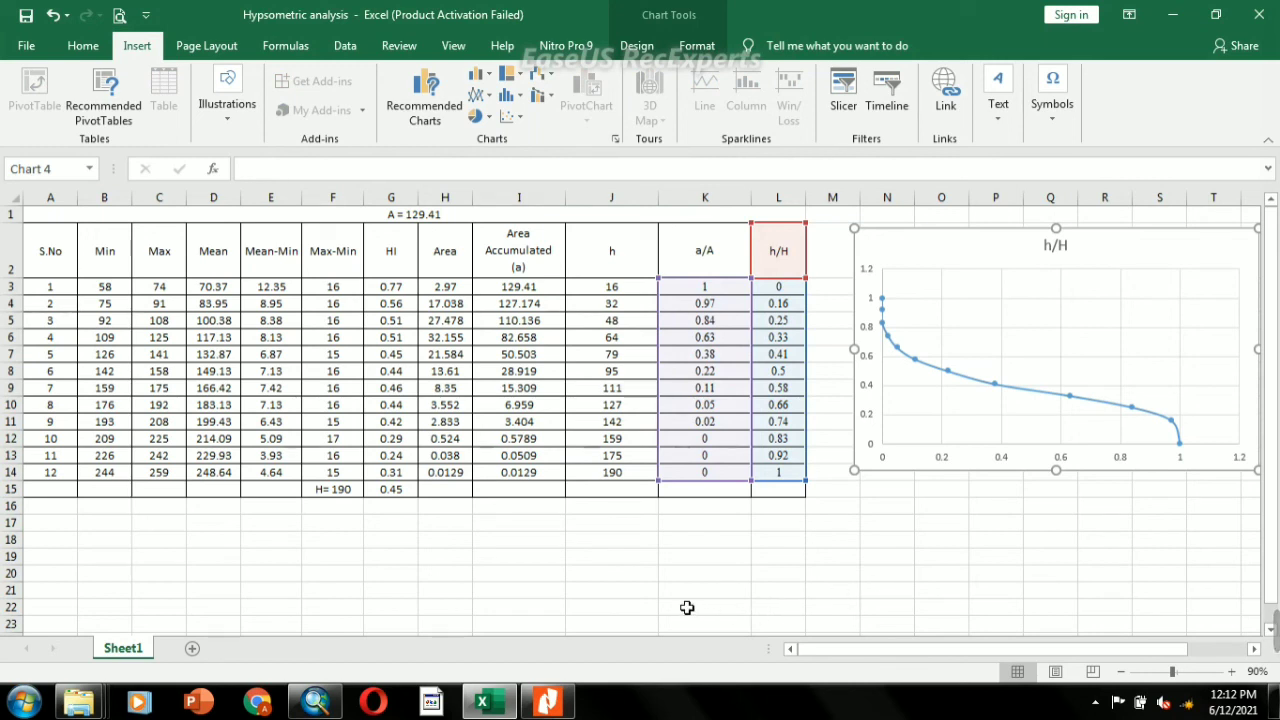
click(716, 567)
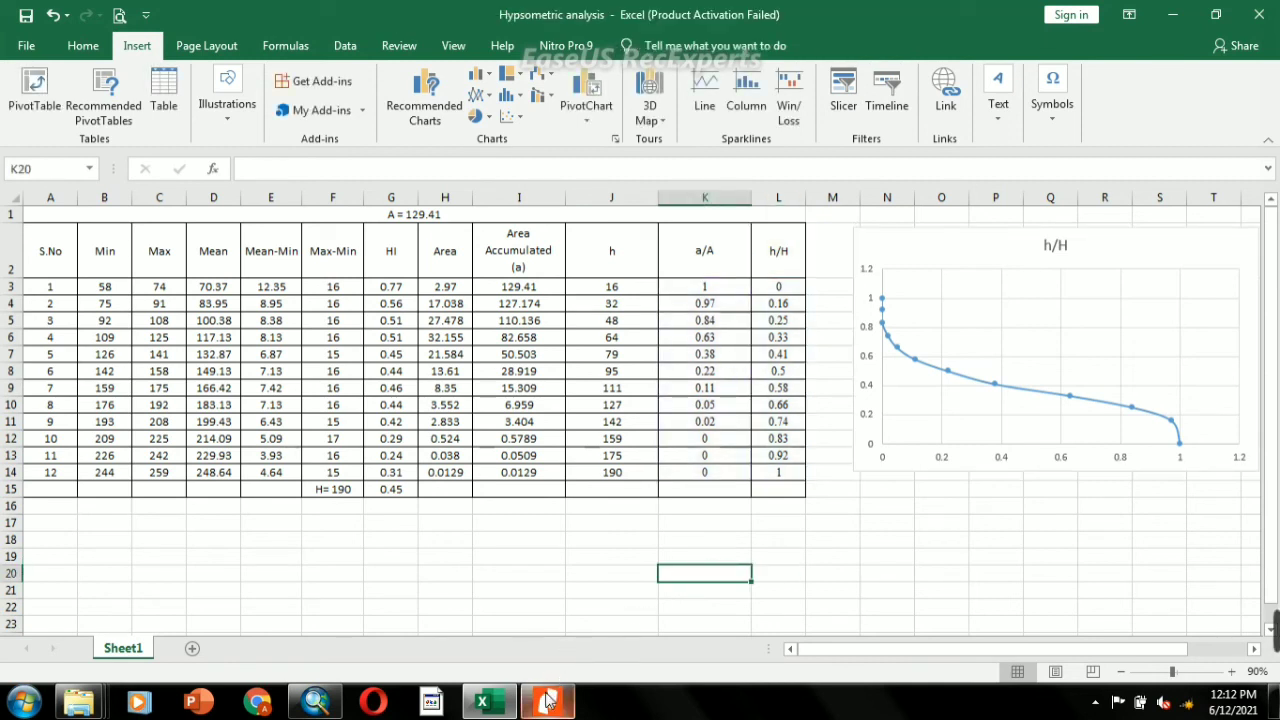
mouse_move(548, 700)
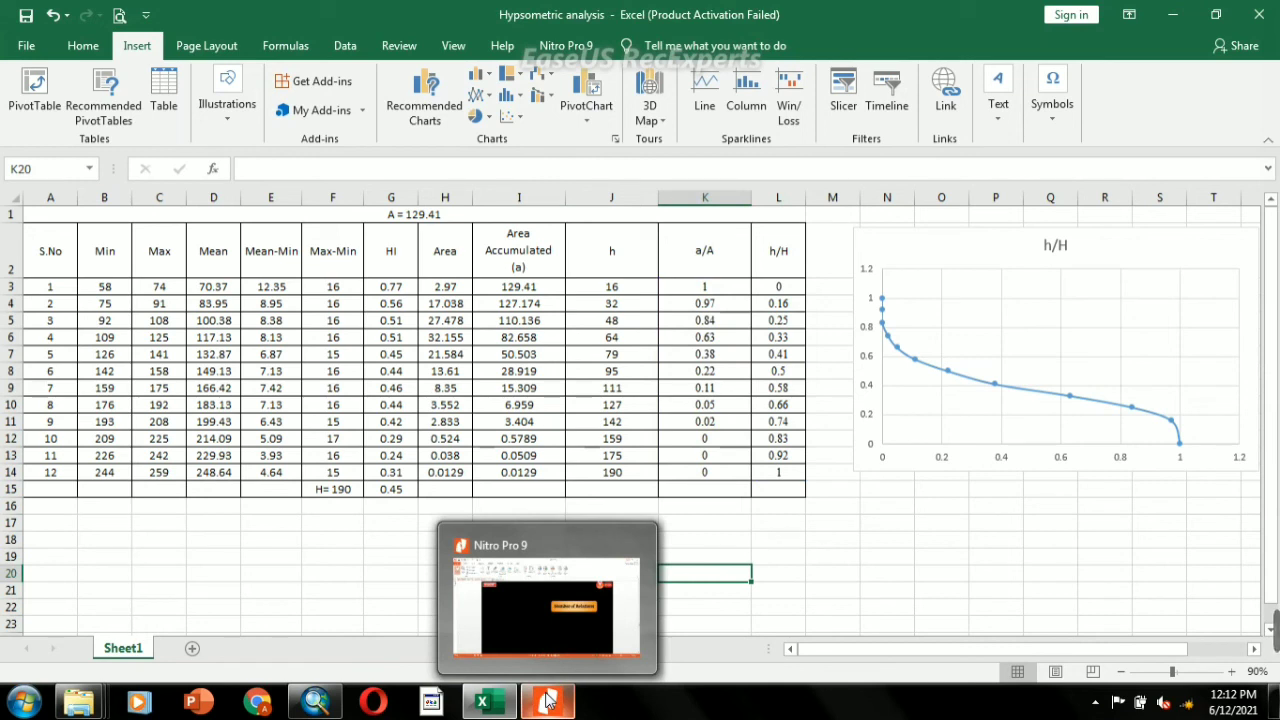